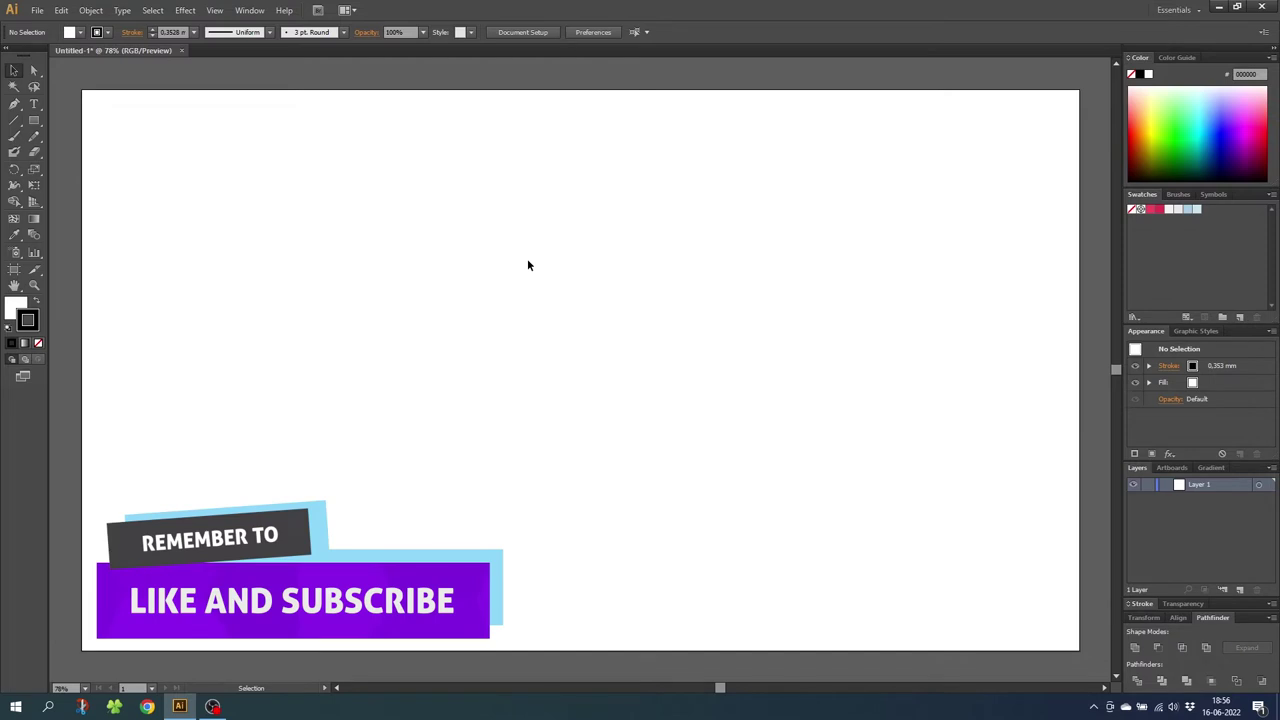
Turn on Show Grid and Snap to Grid, then marquee-zoom the artboard to about 186%.
{"action": "left_click", "coordinate": [215, 11]}
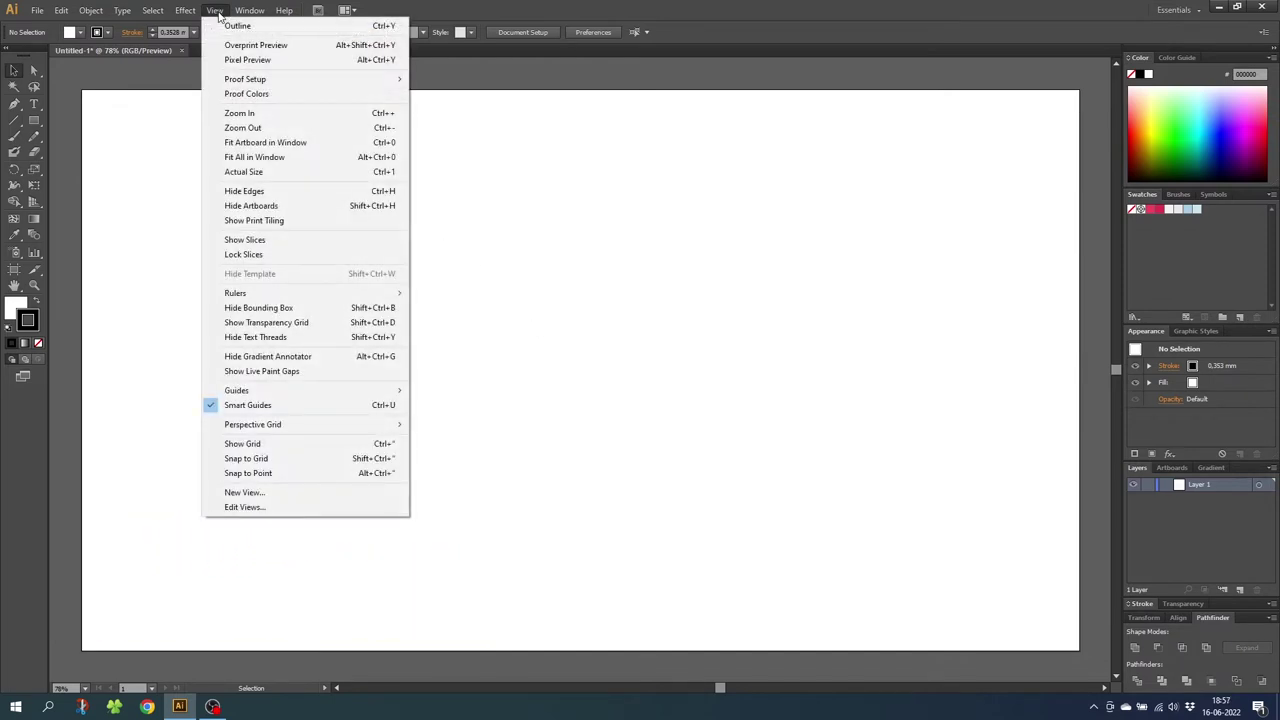
{"action": "left_click", "coordinate": [331, 443]}
{"action": "left_click", "coordinate": [226, 10]}
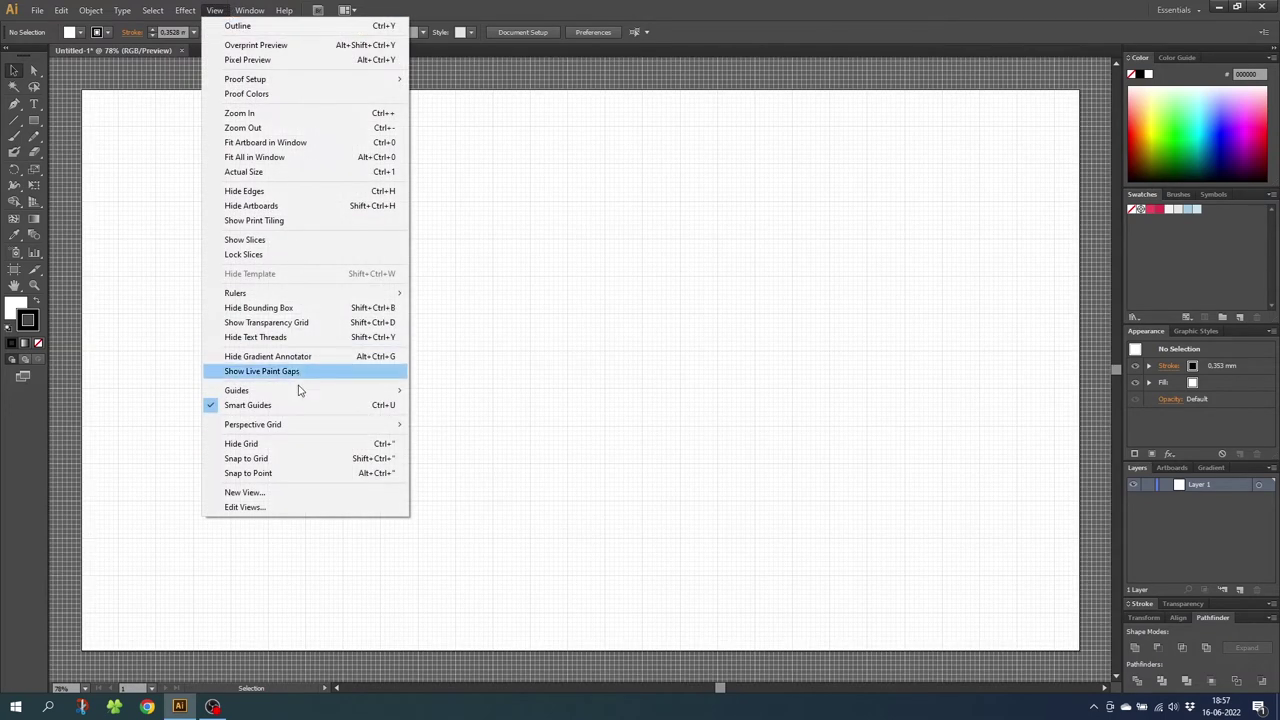
{"action": "left_click", "coordinate": [298, 459]}
{"action": "left_click", "coordinate": [34, 285]}
{"action": "left_click_drag", "start_coordinate": [406, 203], "coordinate": [725, 467]}
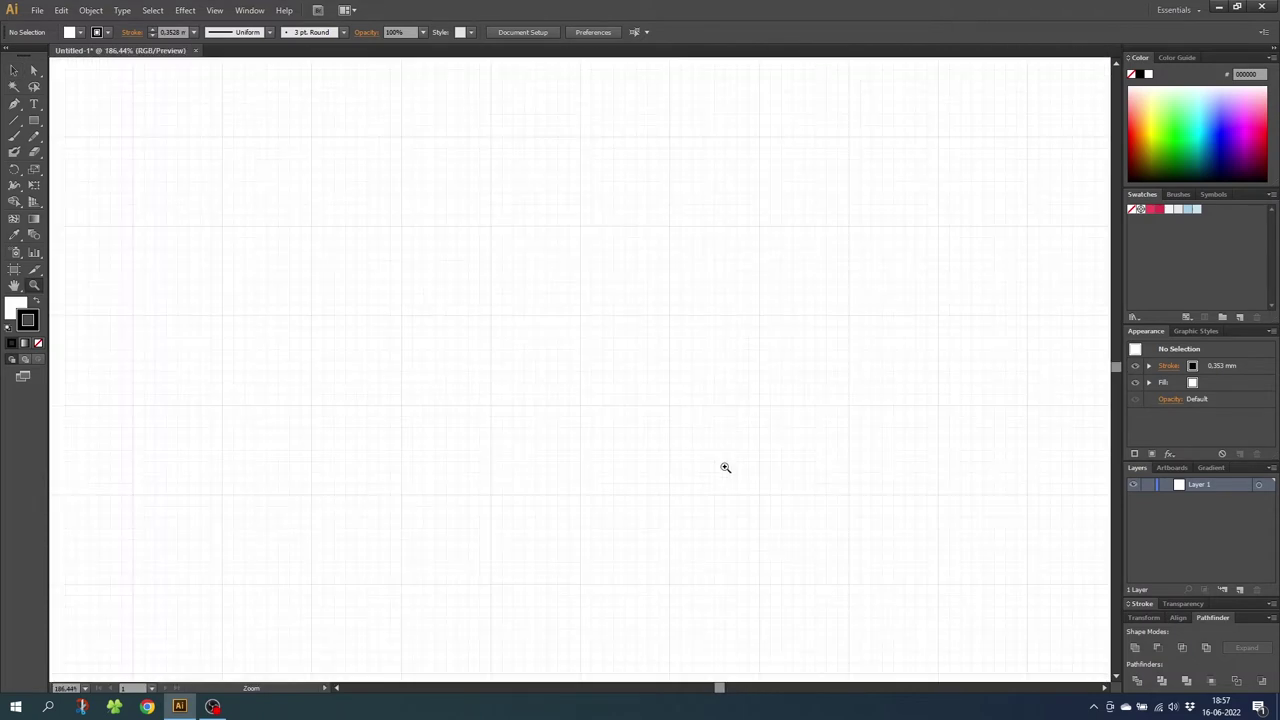
Draw an Ellipse-tool circle near the artboard centre with fill None and a 12 mm stroke.
{"action": "left_click_drag", "start_coordinate": [34, 121], "coordinate": [96, 151]}
{"action": "left_click_drag", "start_coordinate": [491, 226], "coordinate": [669, 389]}
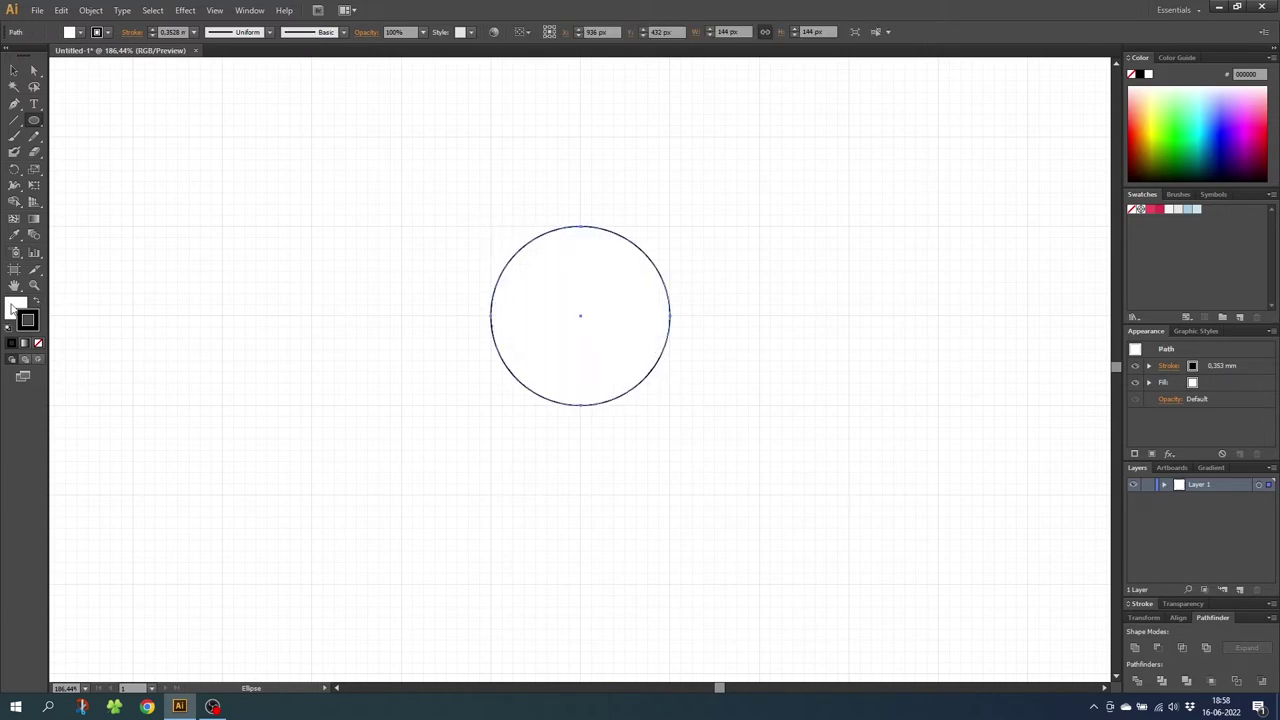
{"action": "left_click", "coordinate": [36, 343]}
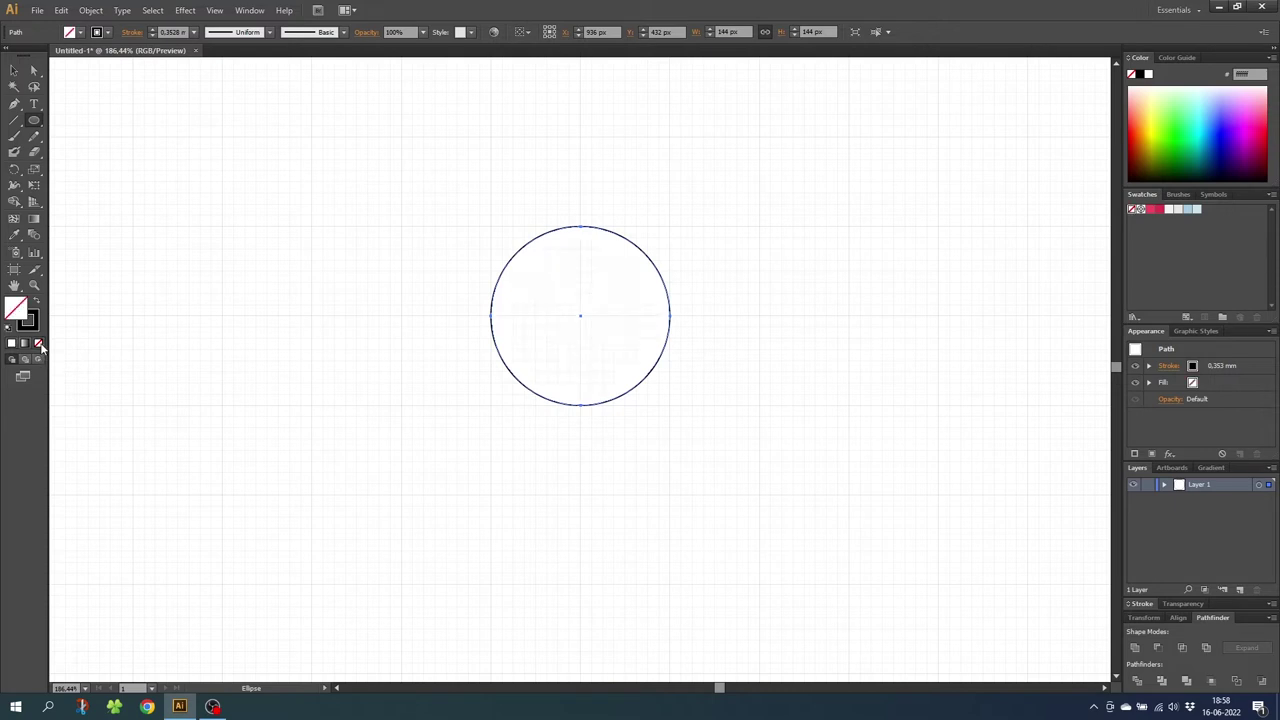
{"action": "left_click", "coordinate": [34, 326]}
{"action": "left_click", "coordinate": [195, 34]}
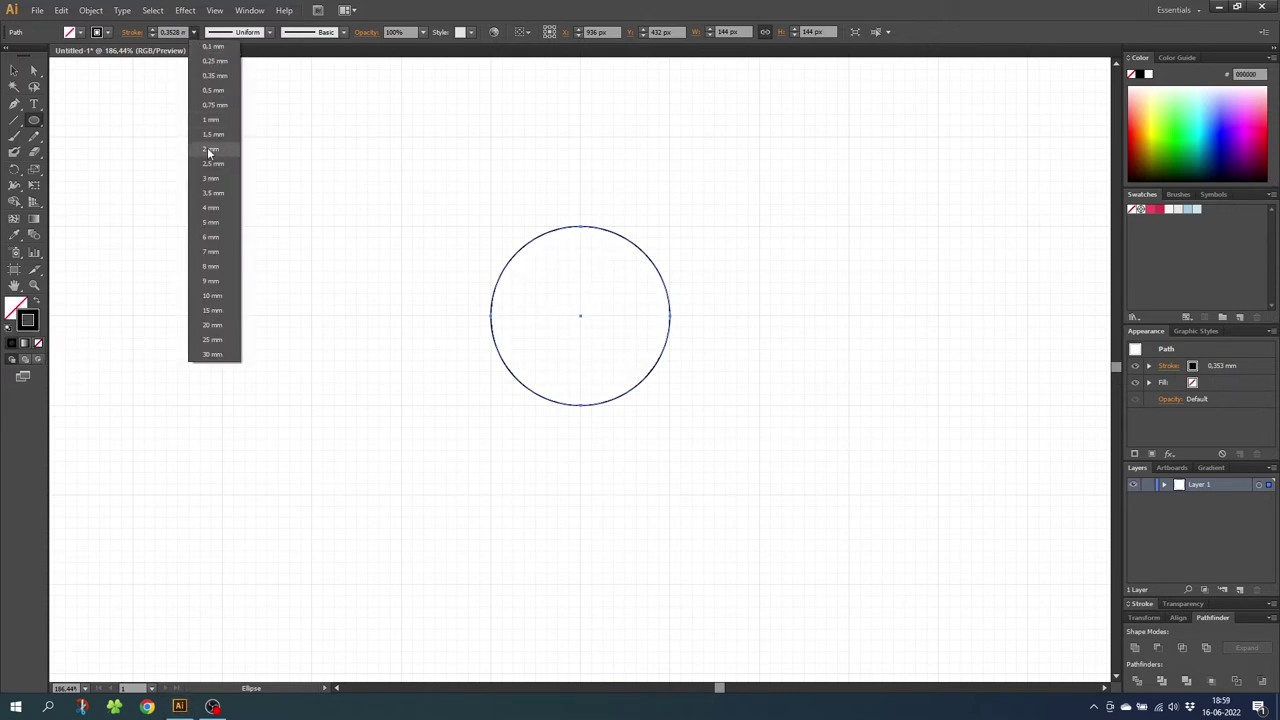
{"action": "left_click", "coordinate": [216, 298]}
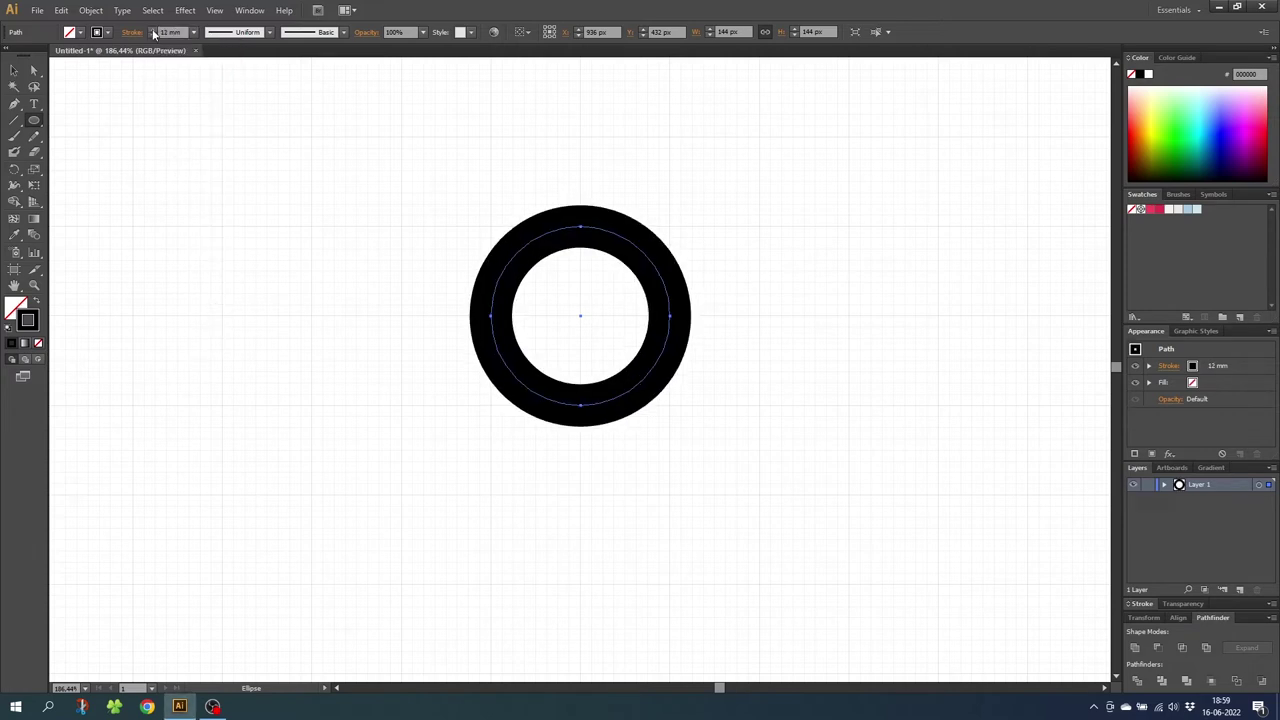
{"action": "left_click", "coordinate": [13, 122]}
Draw a long vertical line left of the ring and rotate it 45° into a diagonal.
{"action": "left_click_drag", "start_coordinate": [310, 134], "coordinate": [311, 494]}
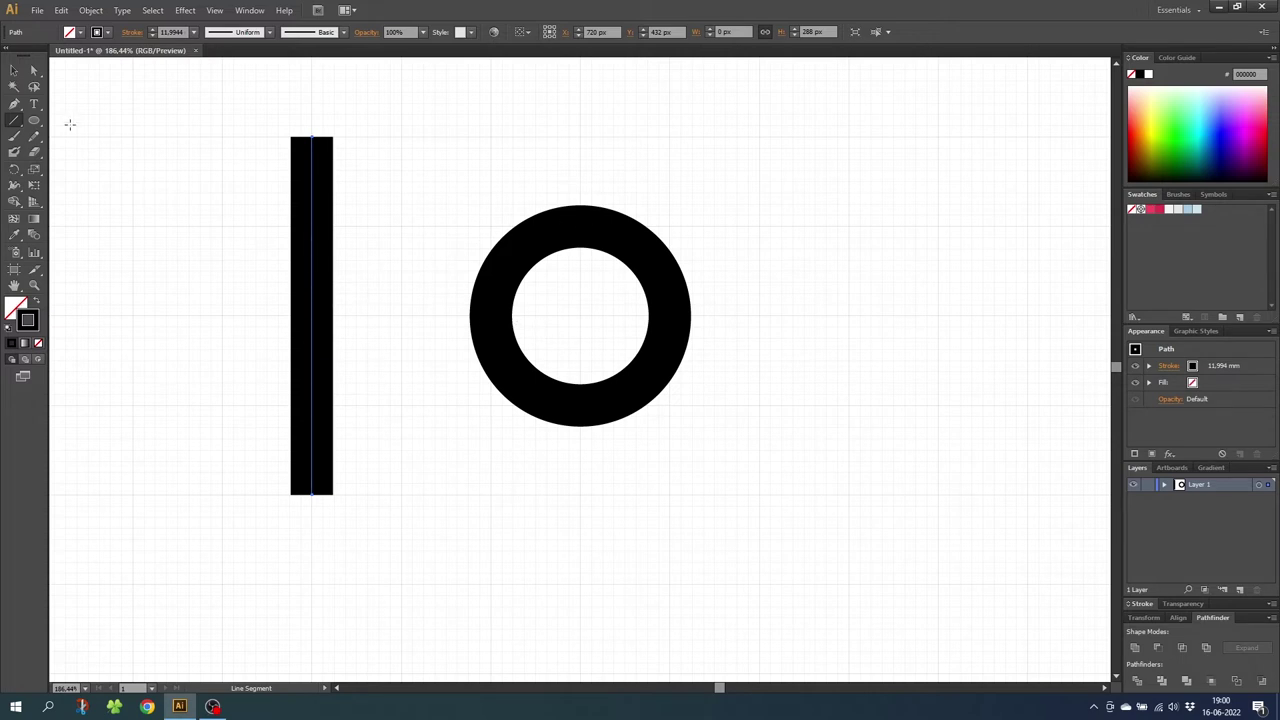
{"action": "left_click", "coordinate": [14, 70]}
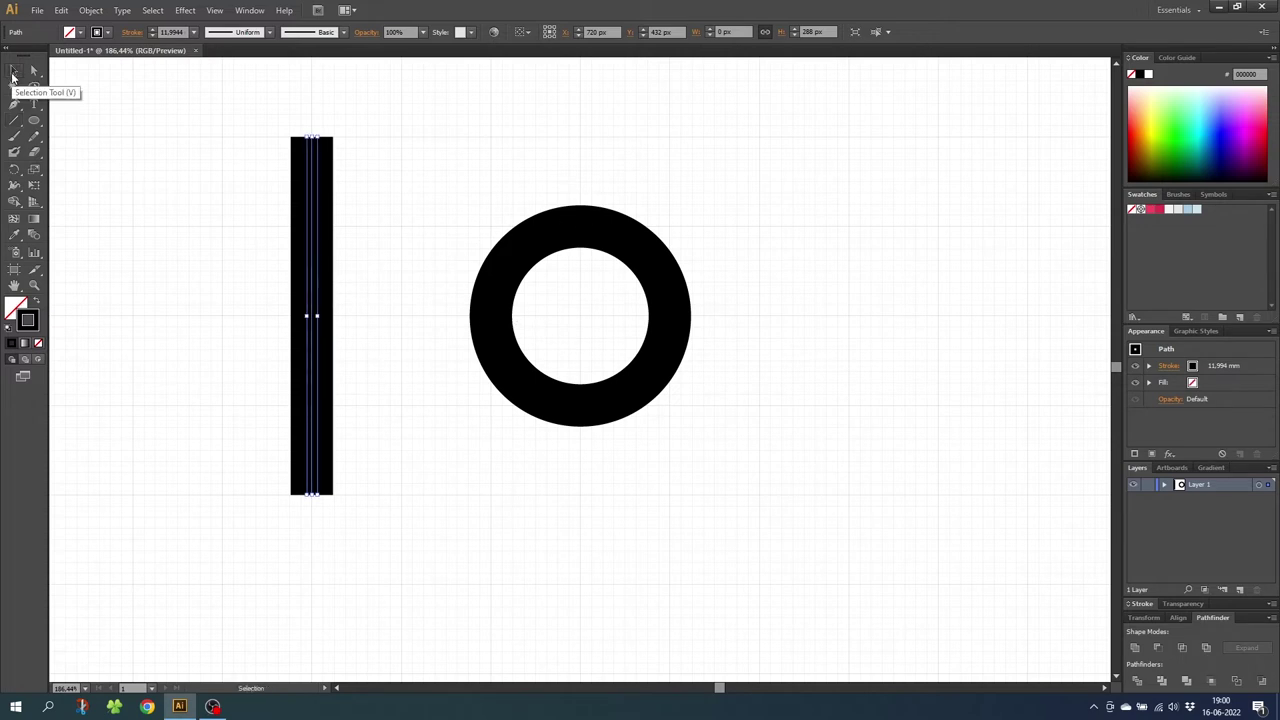
{"action": "left_click", "coordinate": [321, 133]}
{"action": "left_click_drag", "start_coordinate": [321, 133], "coordinate": [447, 206]}
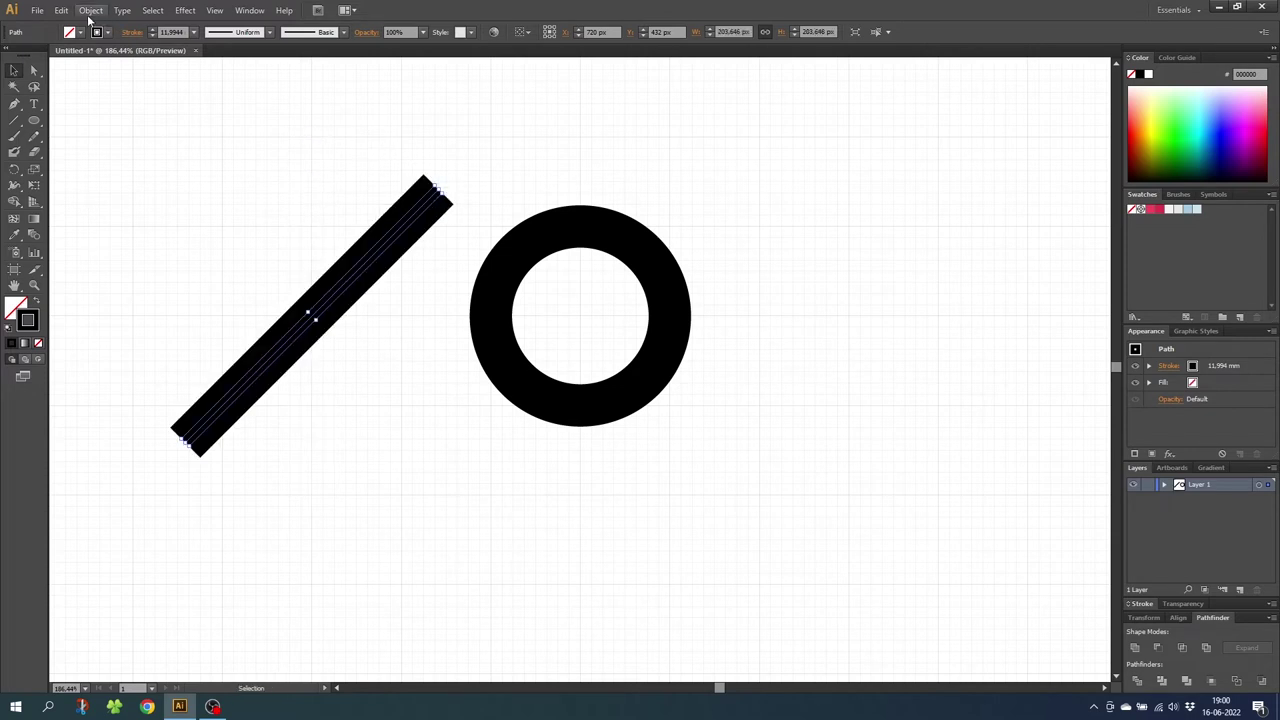
Copy the diagonal, Paste in Front, and rotate the copy to cross it as an X.
{"action": "left_click", "coordinate": [62, 11]}
{"action": "left_click", "coordinate": [88, 76]}
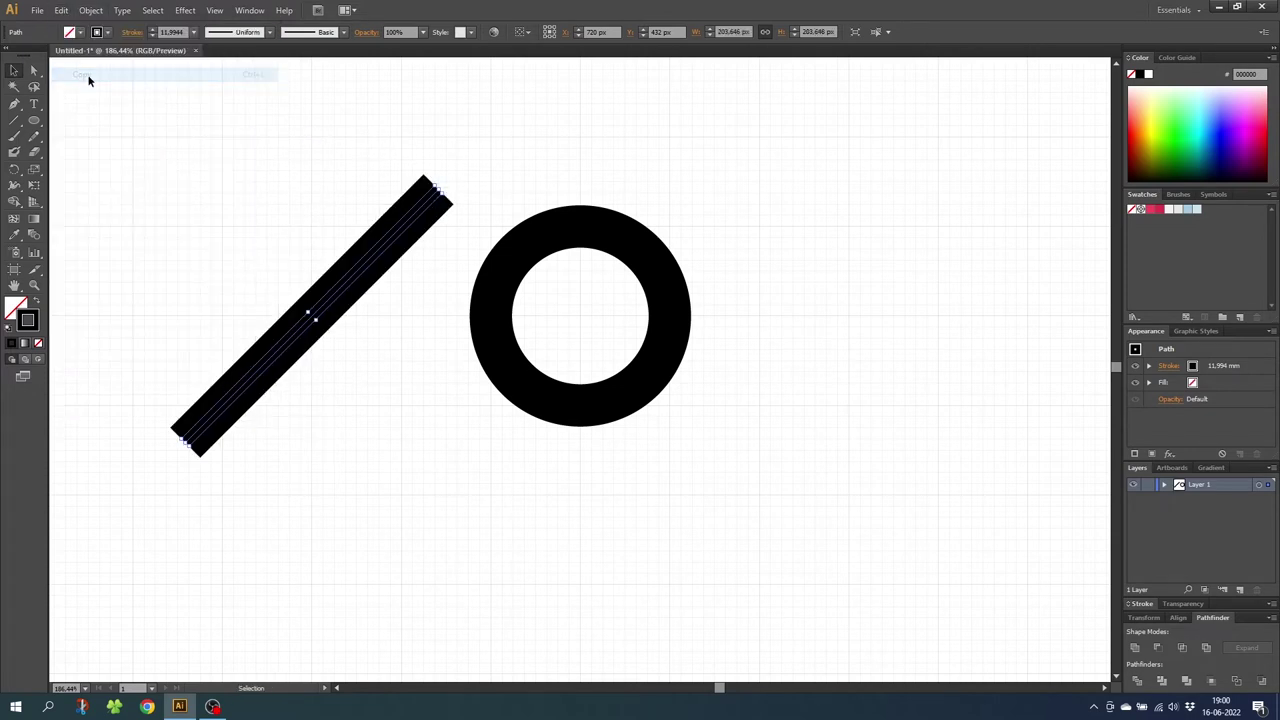
{"action": "left_click", "coordinate": [61, 12]}
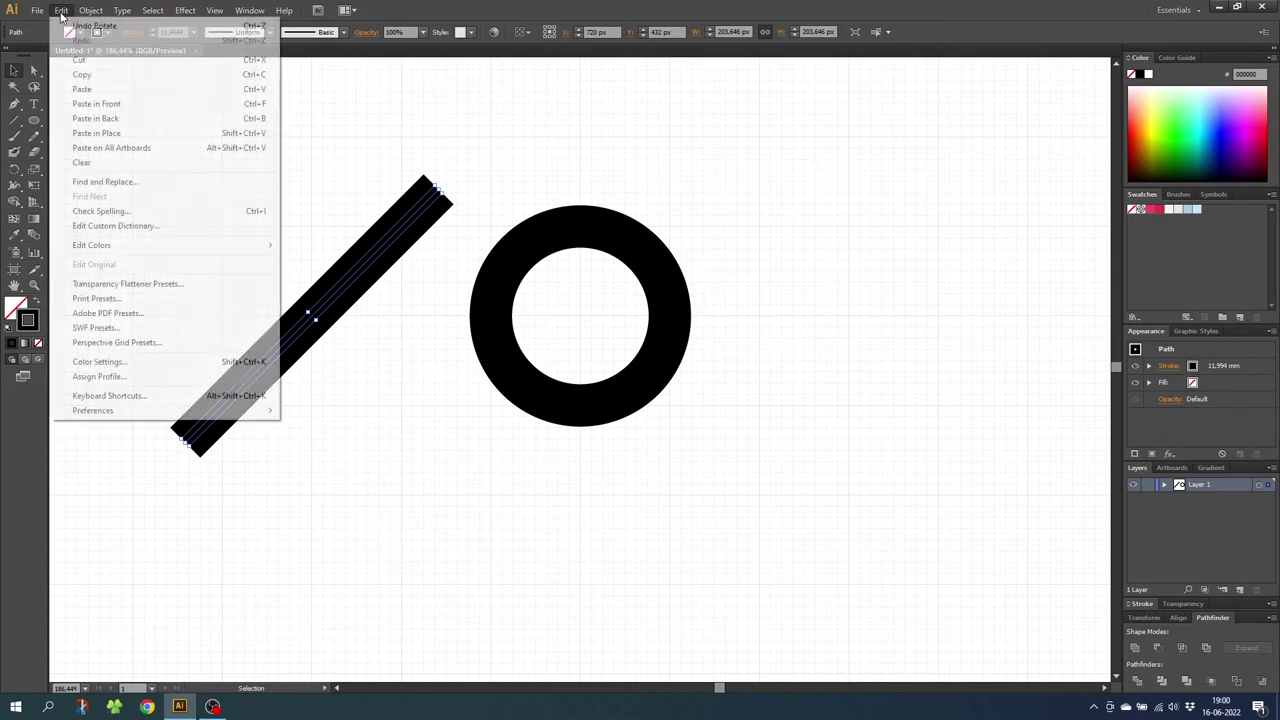
{"action": "left_click", "coordinate": [104, 104]}
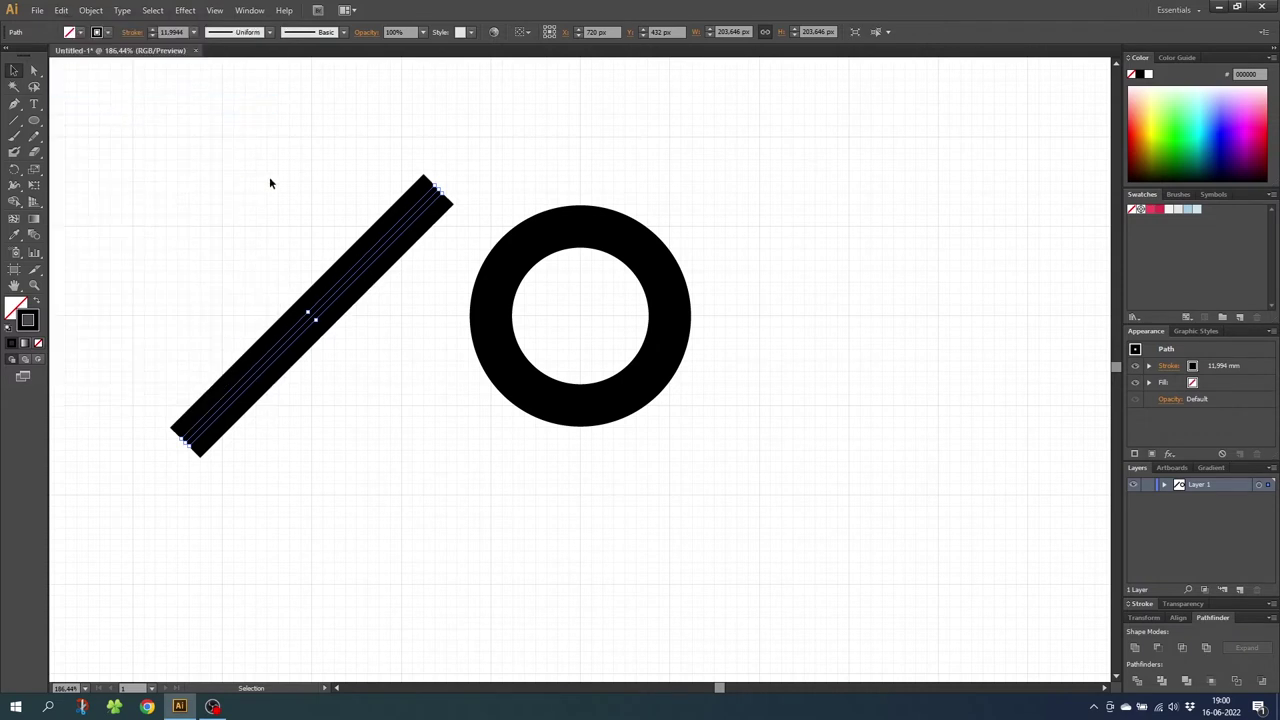
{"action": "left_click_drag", "start_coordinate": [374, 254], "coordinate": [280, 225]}
{"action": "key", "text": "ctrl+z"}
{"action": "mouse_move", "coordinate": [443, 190]}
{"action": "left_mouse_down"}
{"action": "mouse_move", "coordinate": [366, 149]}
{"action": "mouse_move", "coordinate": [218, 156]}
{"action": "mouse_move", "coordinate": [595, 390]}
{"action": "mouse_move", "coordinate": [692, 466]}
{"action": "left_mouse_up"}
Expand the X and ring strokes into filled shapes with Object > Expand, keeping Fill and Stroke.
{"action": "left_click", "coordinate": [91, 10]}
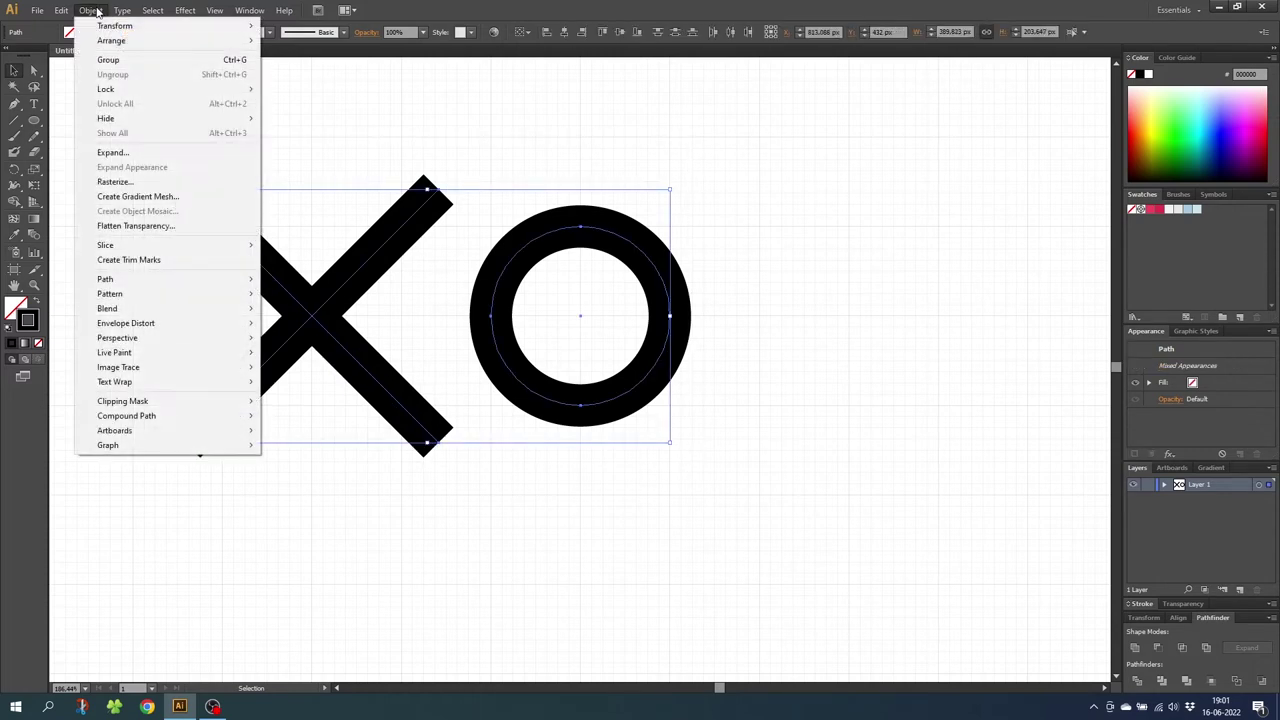
{"action": "left_click", "coordinate": [137, 153]}
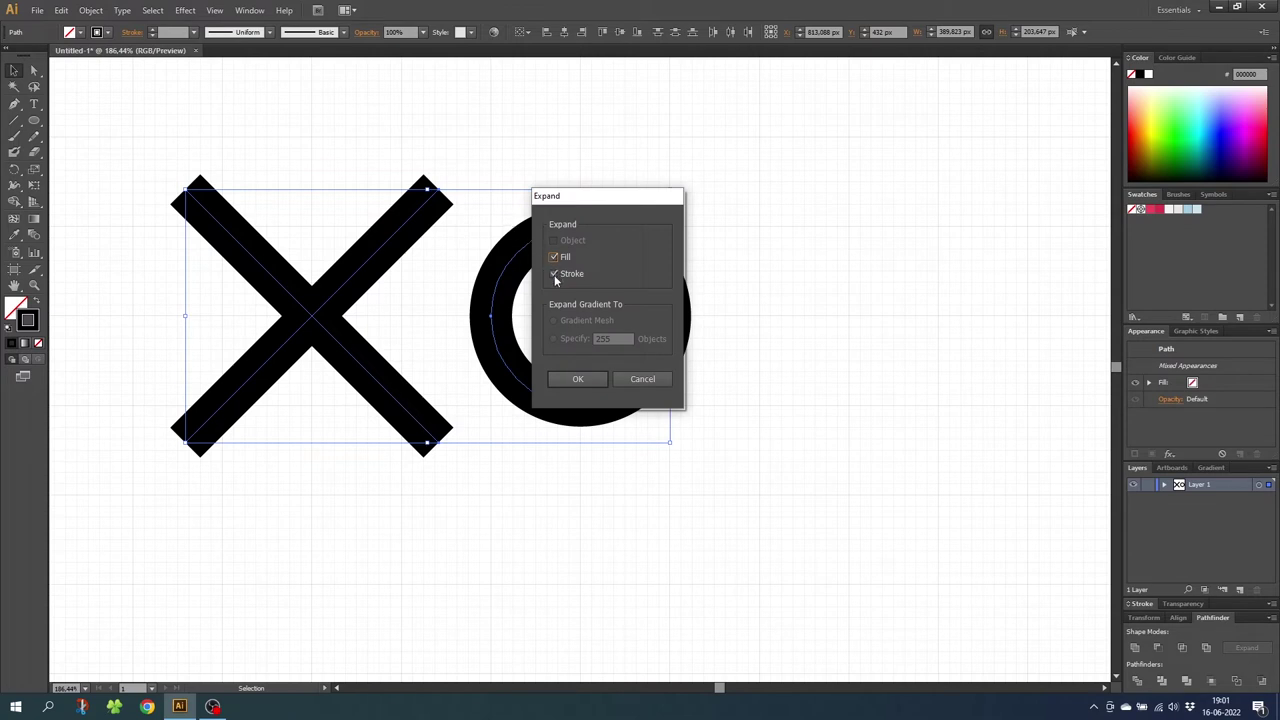
{"action": "left_click", "coordinate": [580, 378]}
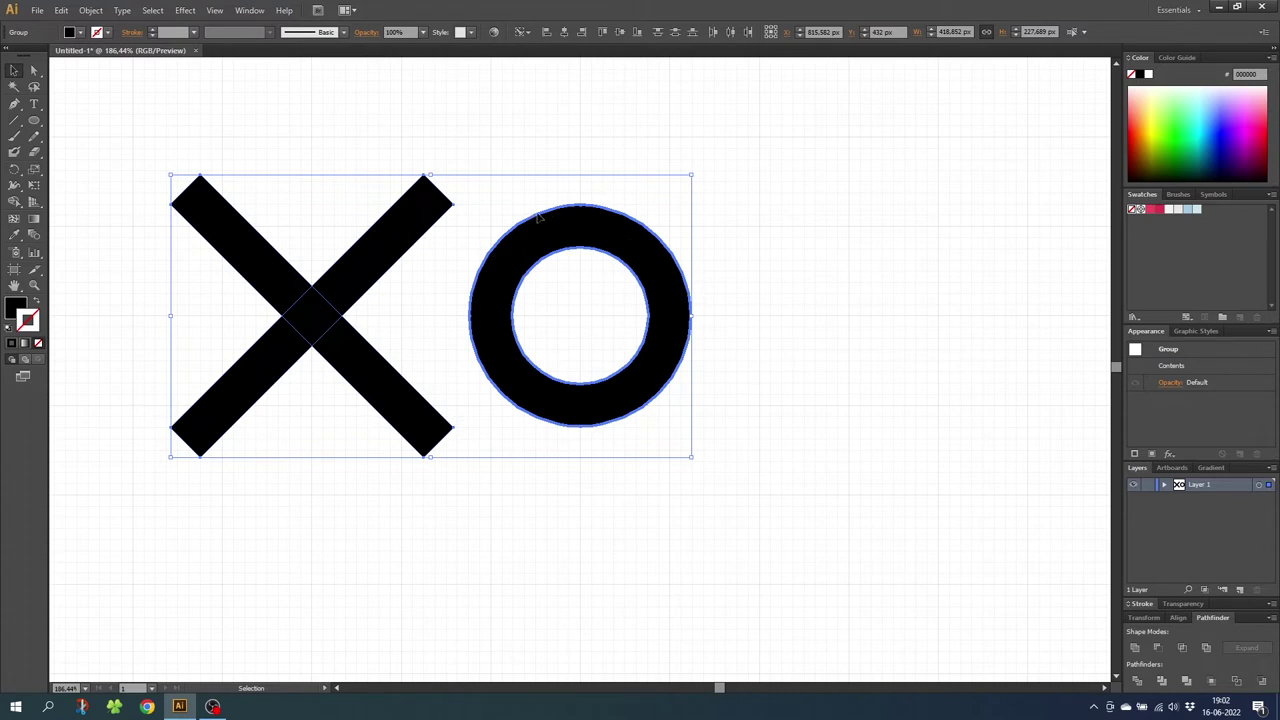
Apply Horizontal Align Center so the X sits centred over the ring.
{"action": "left_click", "coordinate": [564, 32]}
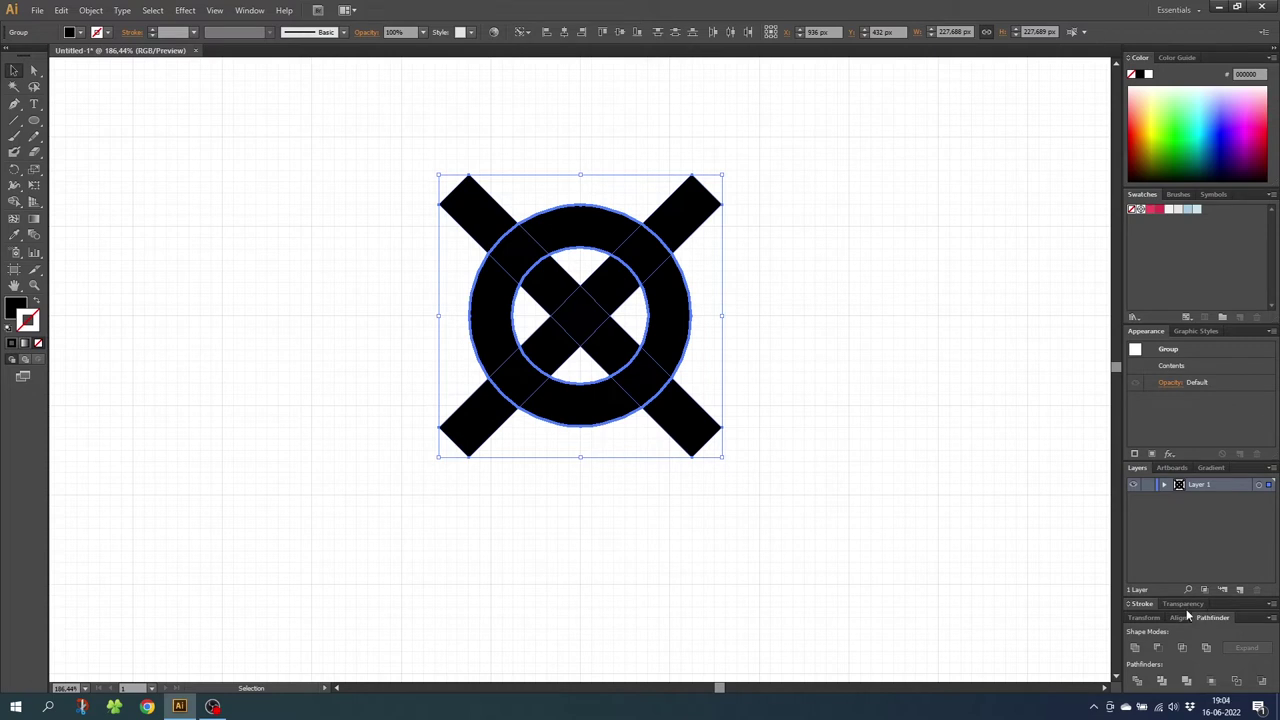
Apply Pathfinder Divide to the X and ring and ungroup the resulting pieces.
{"action": "left_click", "coordinate": [249, 10]}
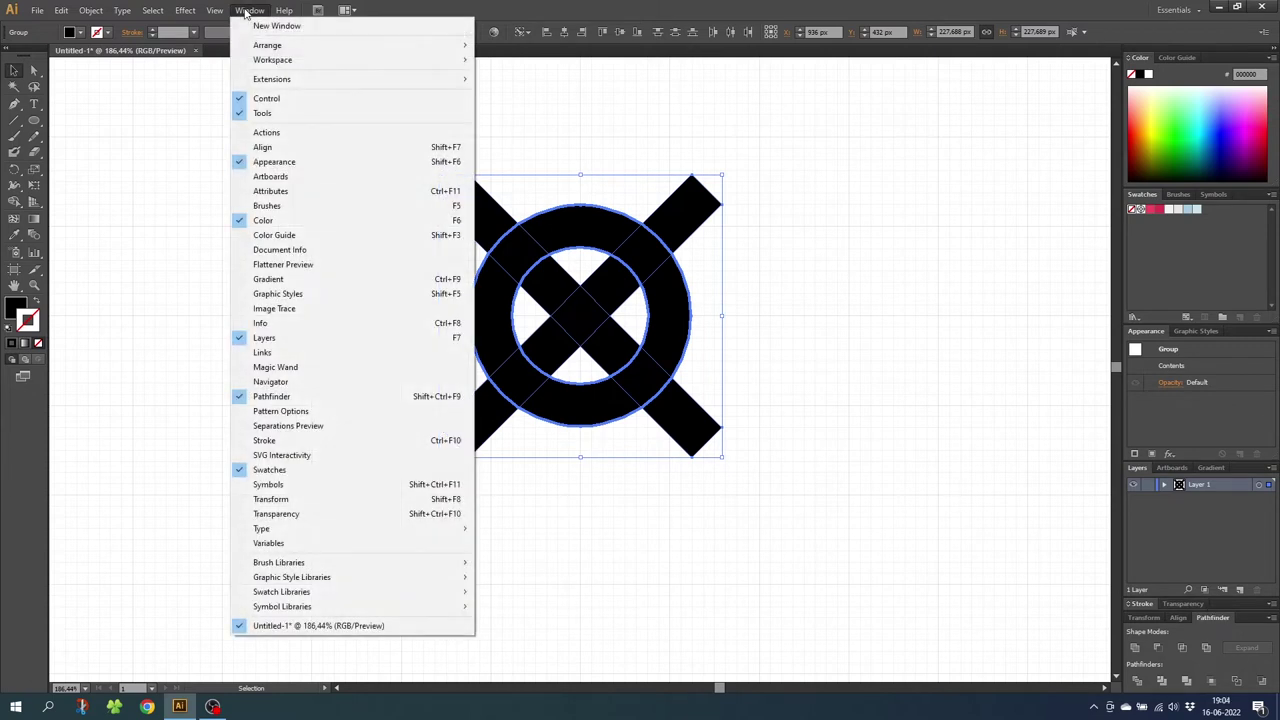
{"action": "left_click", "coordinate": [325, 400]}
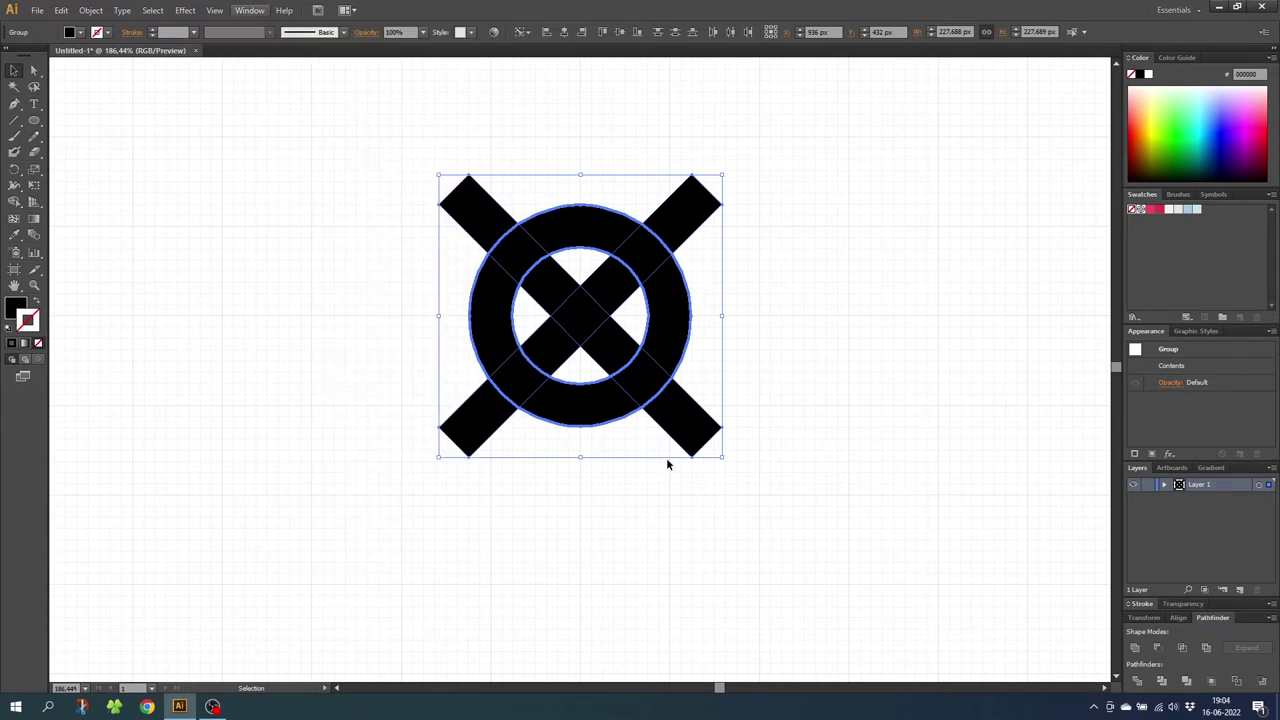
{"action": "left_click", "coordinate": [1137, 681]}
{"action": "right_click", "coordinate": [652, 266]}
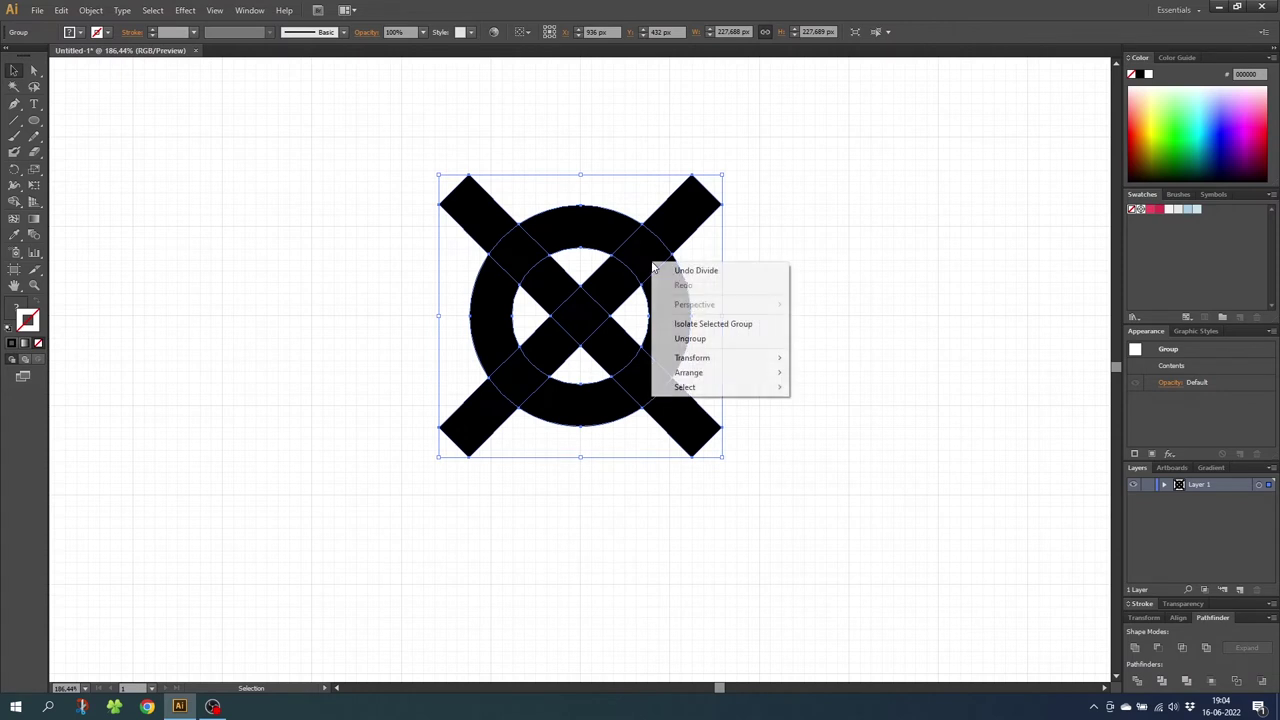
{"action": "left_click", "coordinate": [689, 339]}
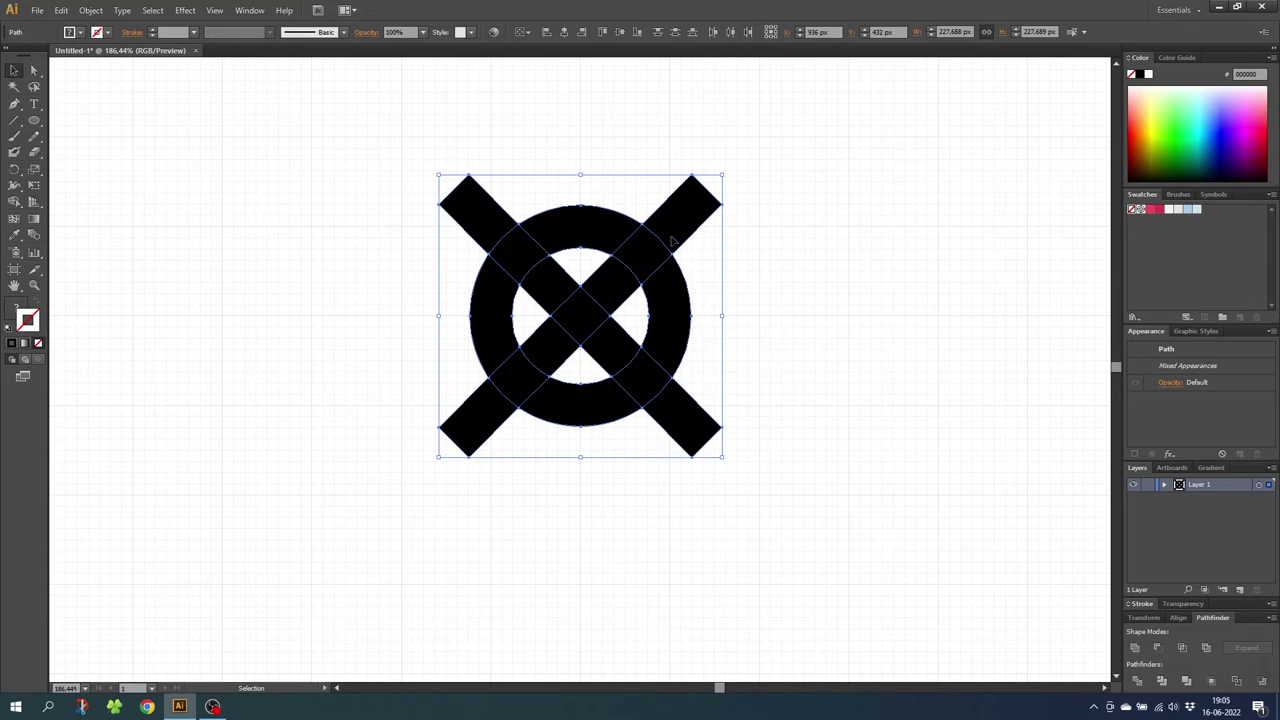
{"action": "left_click", "coordinate": [750, 276]}
Delete the three outer X arms and the diagonal tail outside the ring.
{"action": "left_click", "coordinate": [695, 225]}
{"action": "key", "text": "Delete"}
{"action": "left_click", "coordinate": [466, 209]}
{"action": "key", "text": "Delete"}
{"action": "left_click_drag", "start_coordinate": [422, 388], "coordinate": [497, 470]}
{"action": "key", "text": "Delete"}
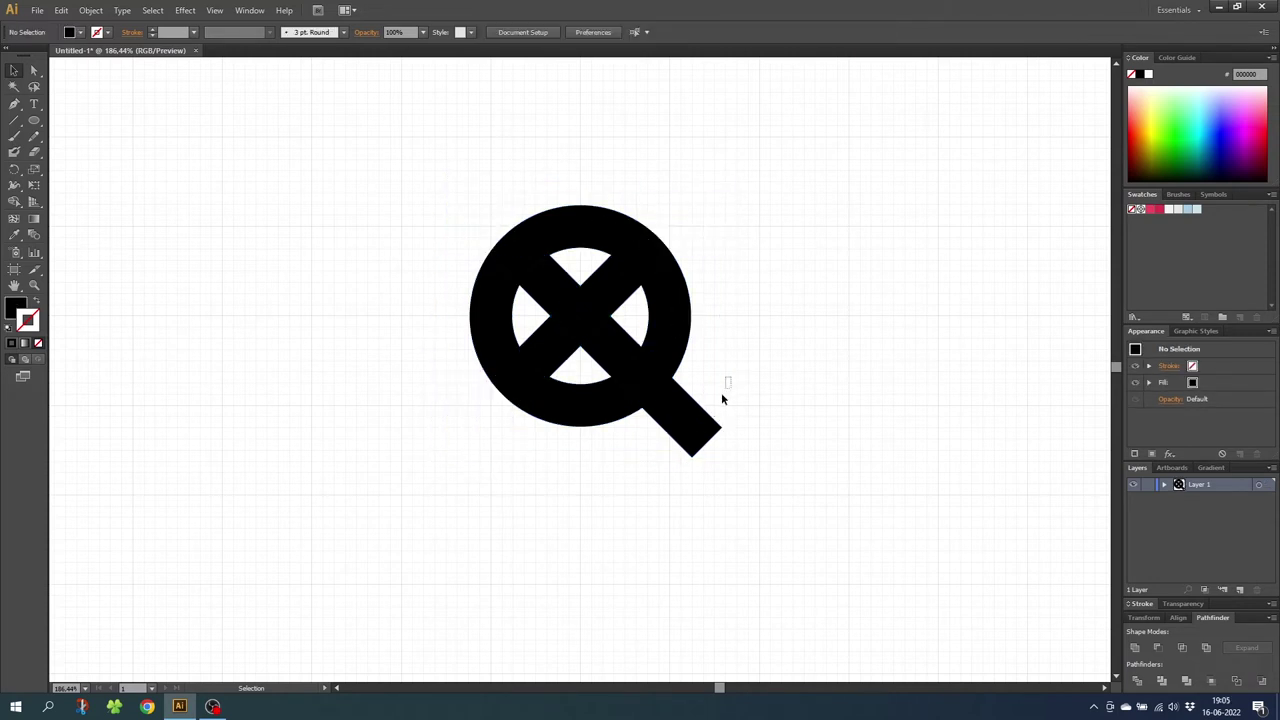
{"action": "left_click_drag", "start_coordinate": [723, 394], "coordinate": [683, 451]}
{"action": "key", "text": "Delete"}
Delete the X pieces lying inside the ring, leaving a plain ring.
{"action": "left_click", "coordinate": [614, 284]}
{"action": "key", "text": "Delete"}
{"action": "left_click", "coordinate": [570, 292]}
{"action": "key", "text": "Delete"}
{"action": "left_click", "coordinate": [560, 331]}
{"action": "key", "text": "Delete"}
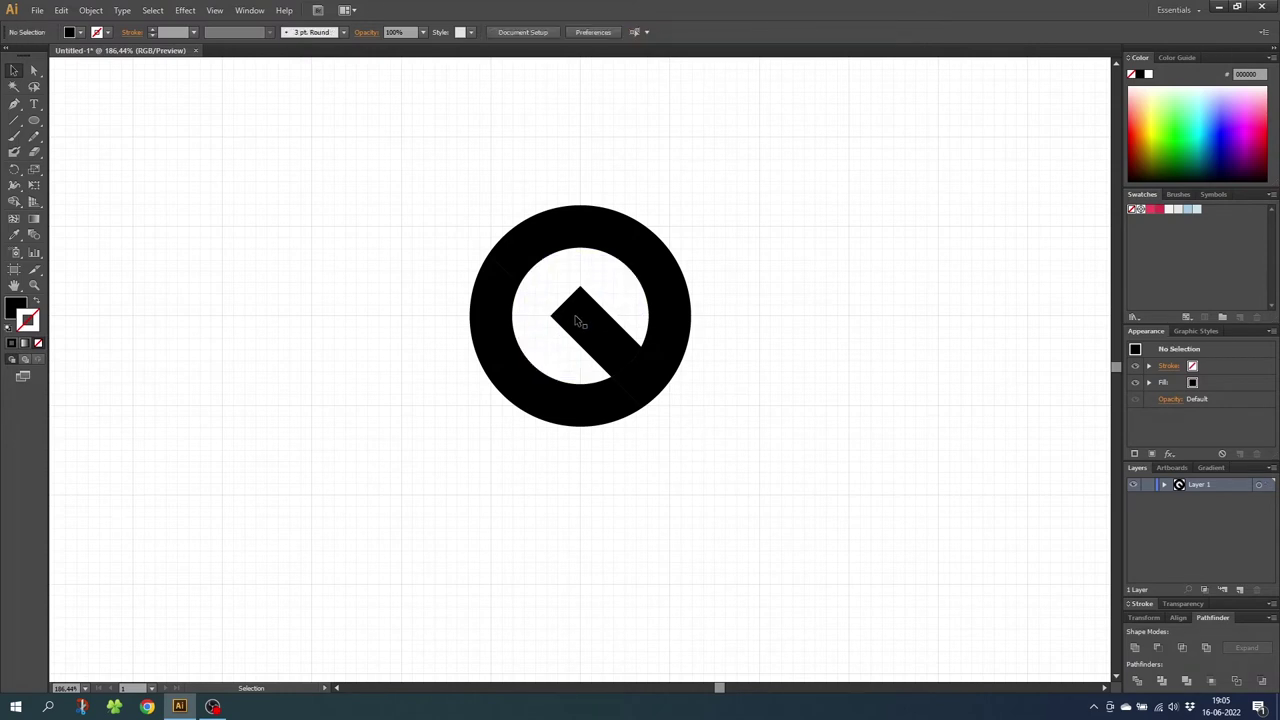
{"action": "left_click", "coordinate": [576, 320]}
{"action": "key", "text": "Delete"}
{"action": "left_click", "coordinate": [619, 358]}
{"action": "key", "text": "Delete"}
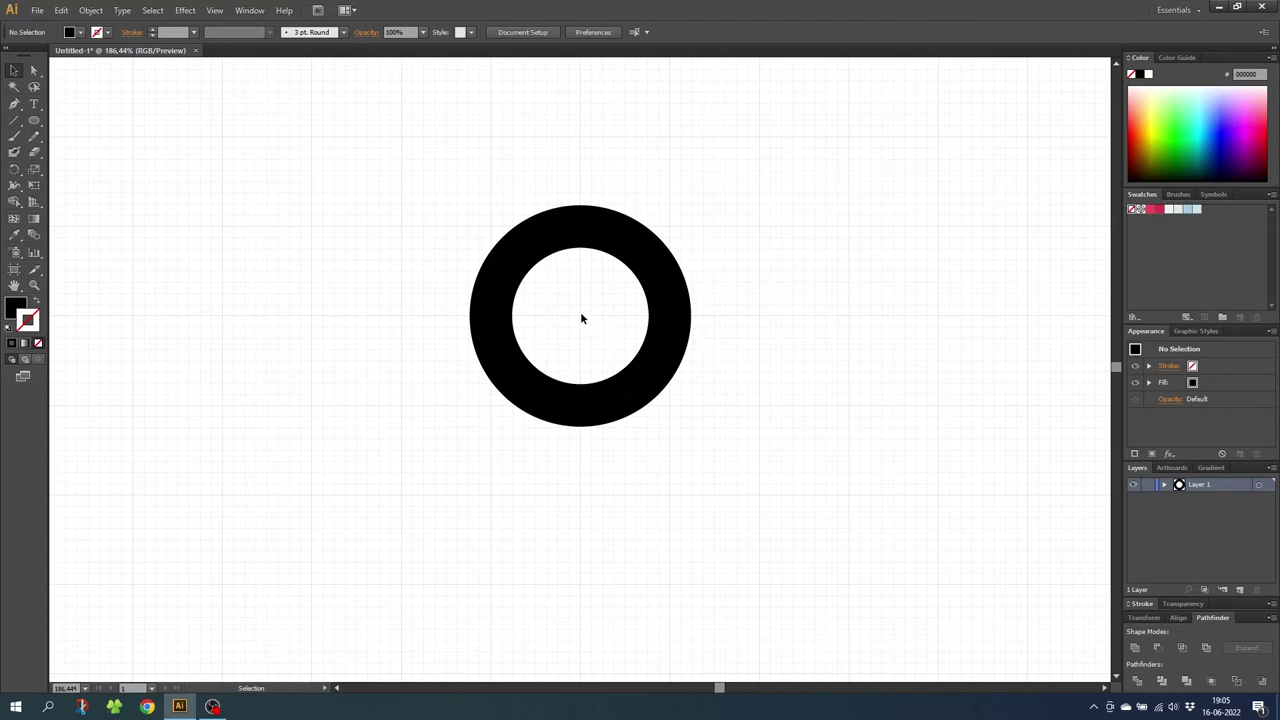
Remove the remaining leftover fragments and remnant paths from the ring.
{"action": "left_click_drag", "start_coordinate": [631, 335], "coordinate": [630, 328]}
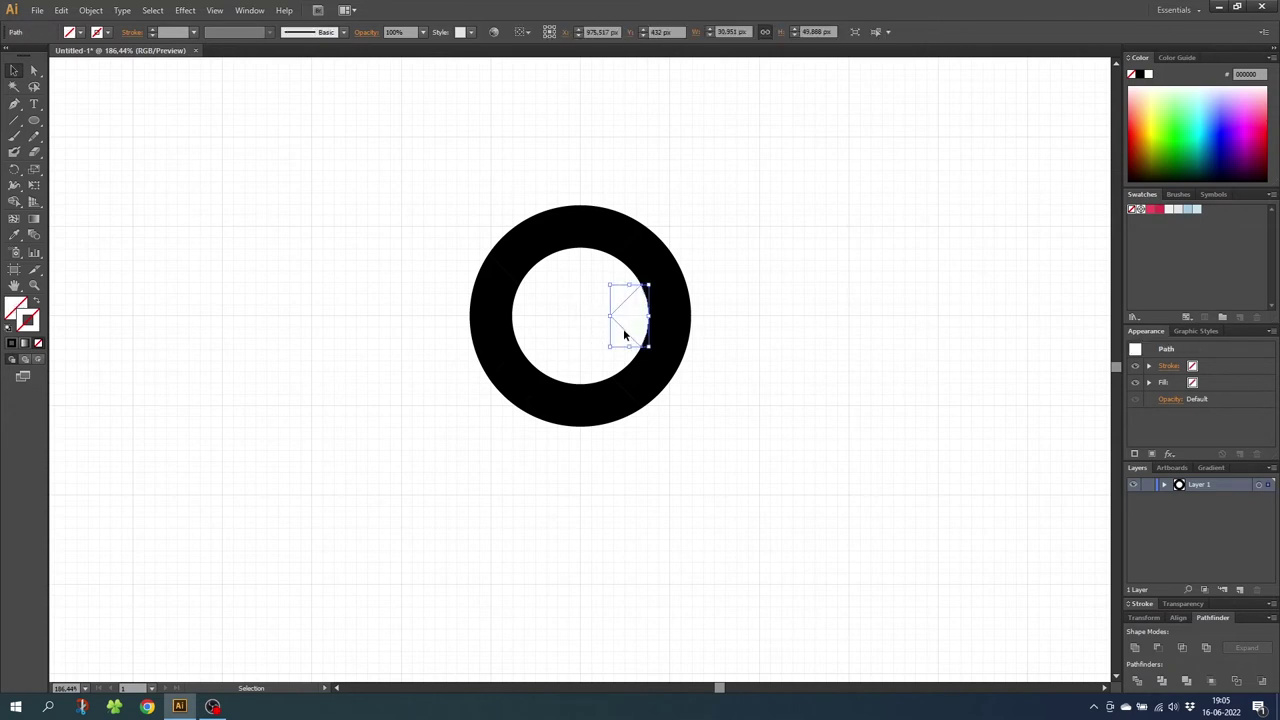
{"action": "key", "text": "Delete"}
{"action": "left_click", "coordinate": [585, 289]}
{"action": "key", "text": "Delete"}
{"action": "left_click_drag", "start_coordinate": [594, 287], "coordinate": [552, 355]}
{"action": "key", "text": "Delete"}
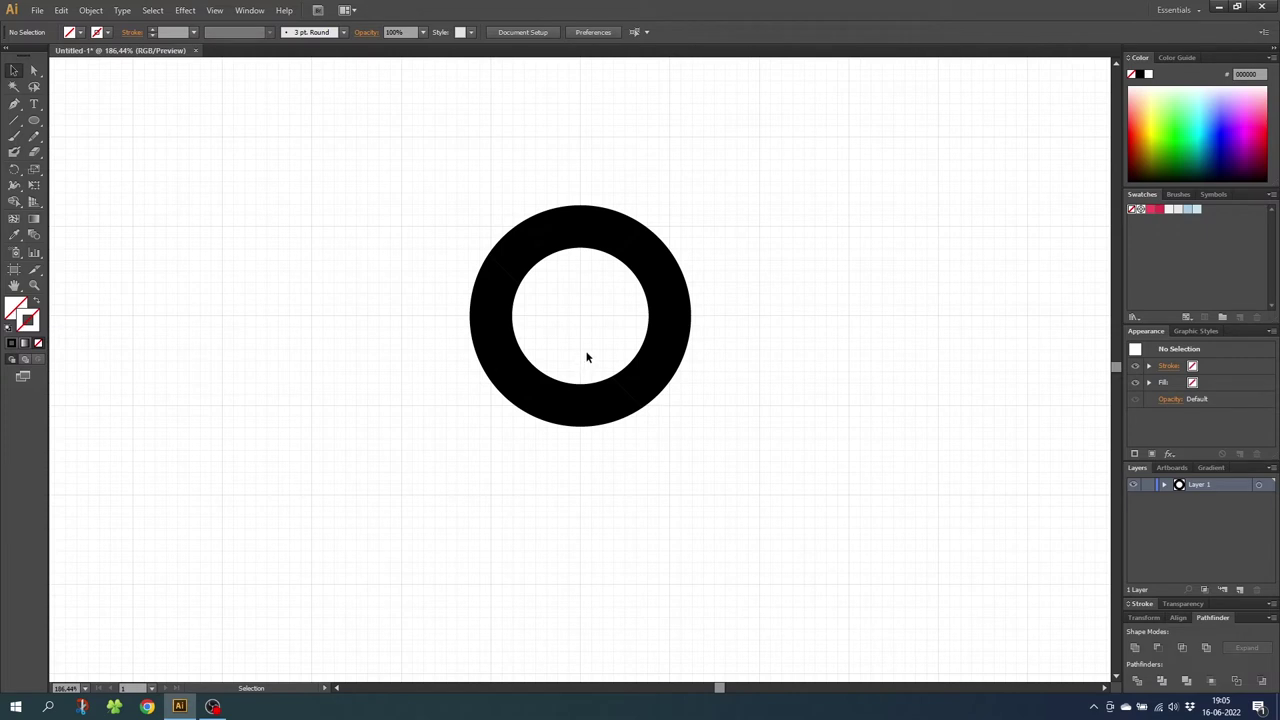
Swap fill and stroke so the fill is black, and select the top and right ring fragments.
{"action": "key", "text": "shift+x"}
{"action": "left_click", "coordinate": [575, 238]}
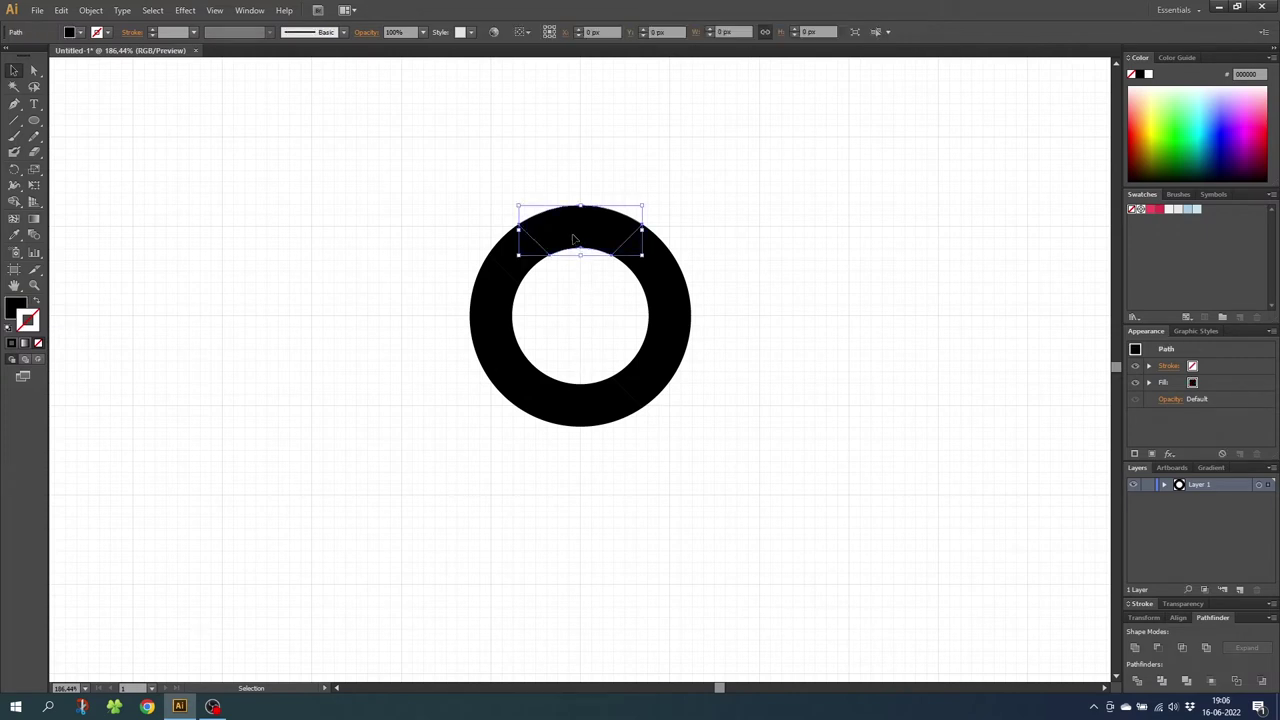
{"action": "left_click", "coordinate": [660, 270]}
{"action": "left_click", "coordinate": [670, 316]}
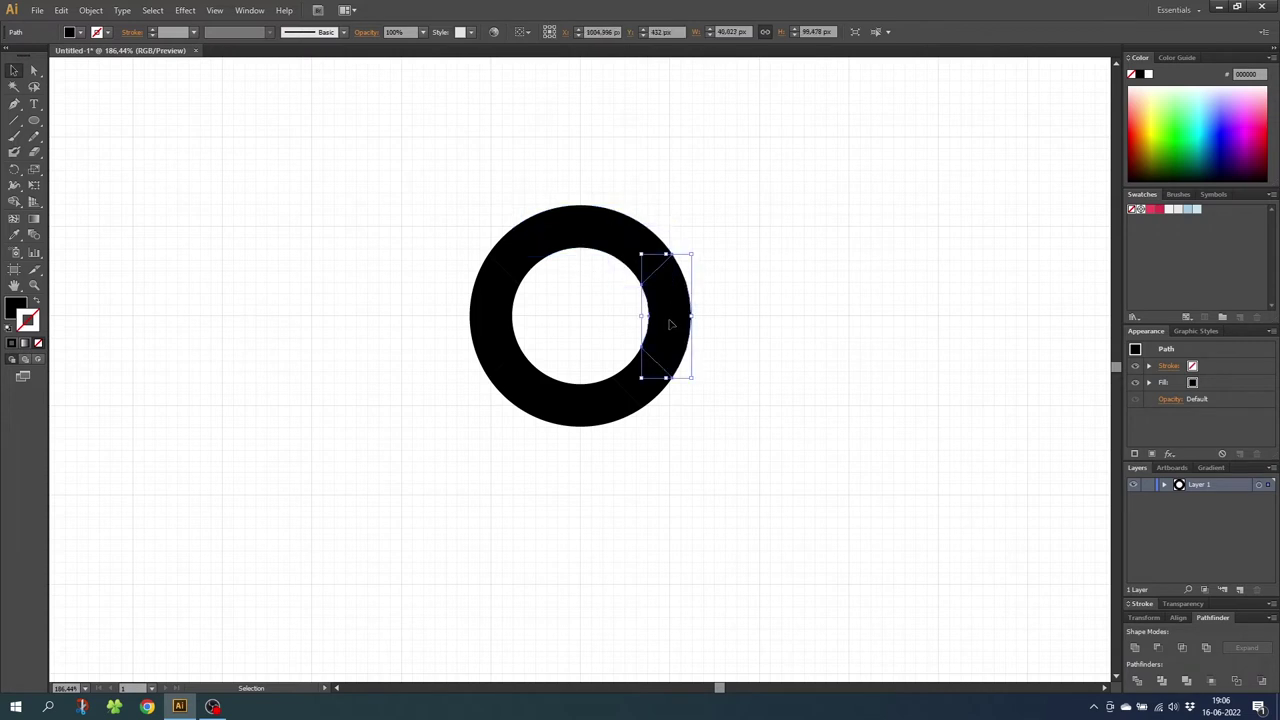
{"action": "left_click", "coordinate": [634, 378]}
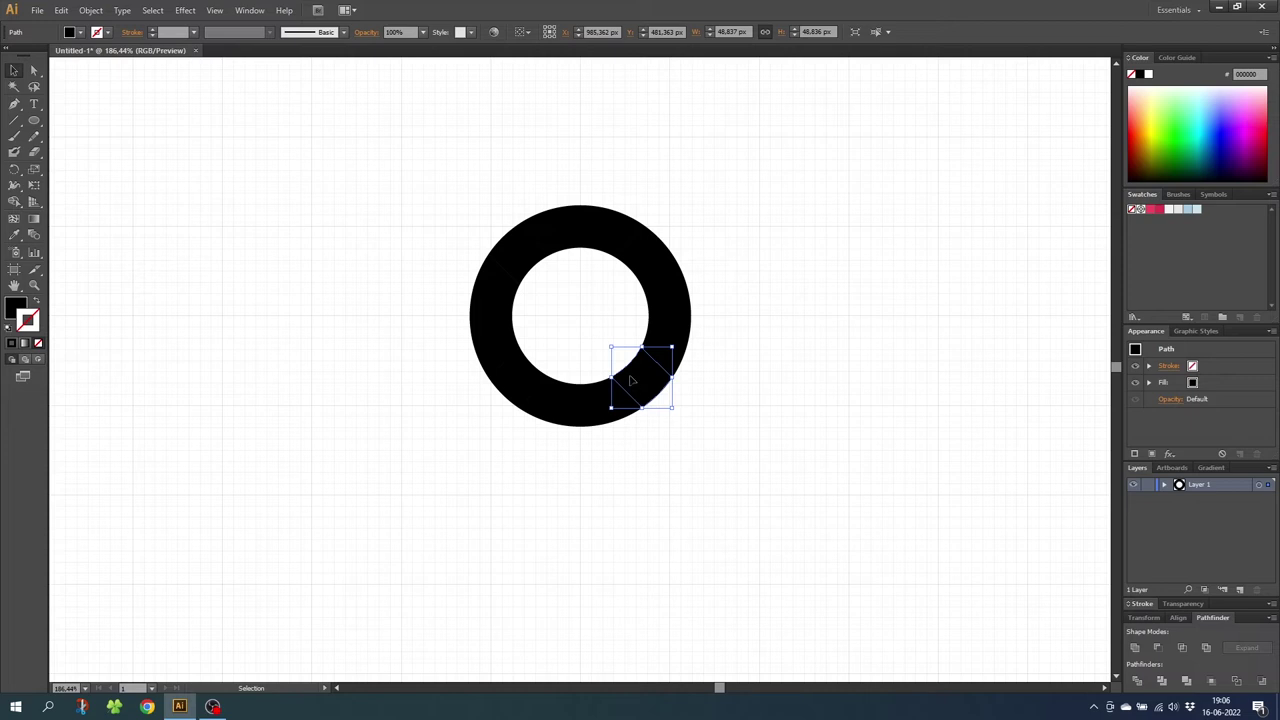
{"action": "left_click", "coordinate": [33, 120]}
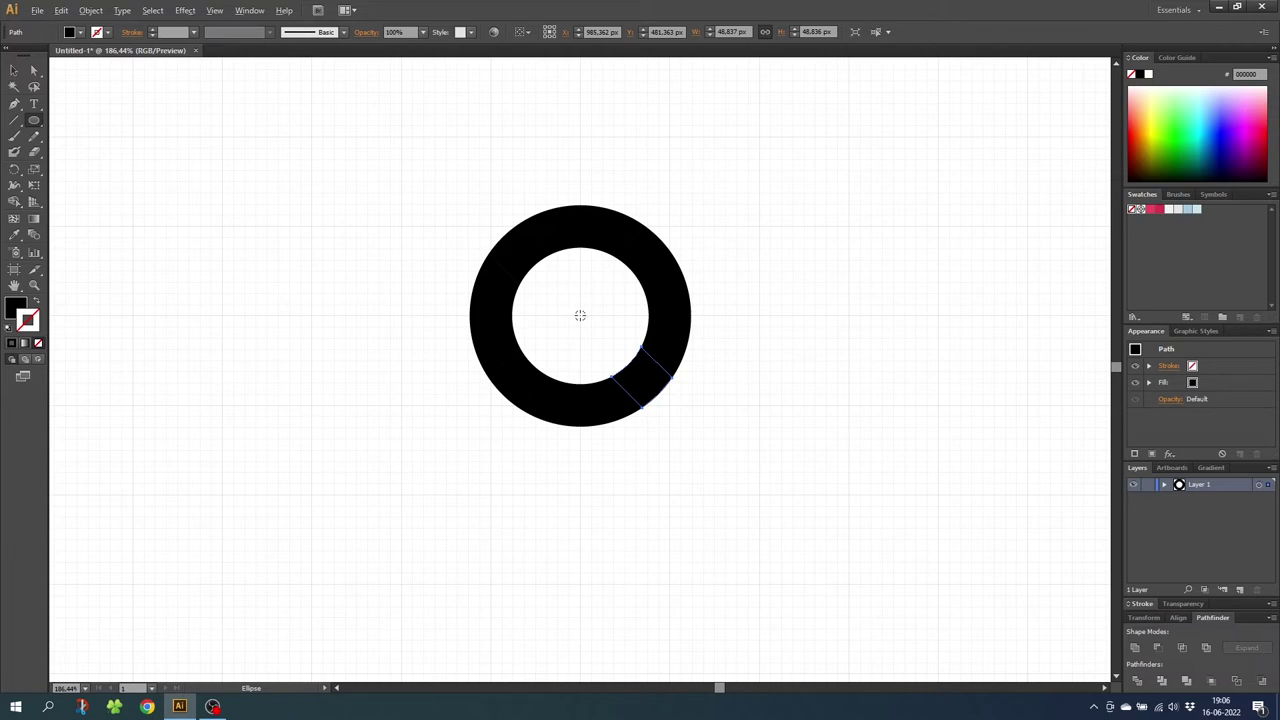
Draw a no-fill circle from the ring's centre into the band, then select it with the ring.
{"action": "left_click_drag", "start_coordinate": [580, 315], "coordinate": [657, 405]}
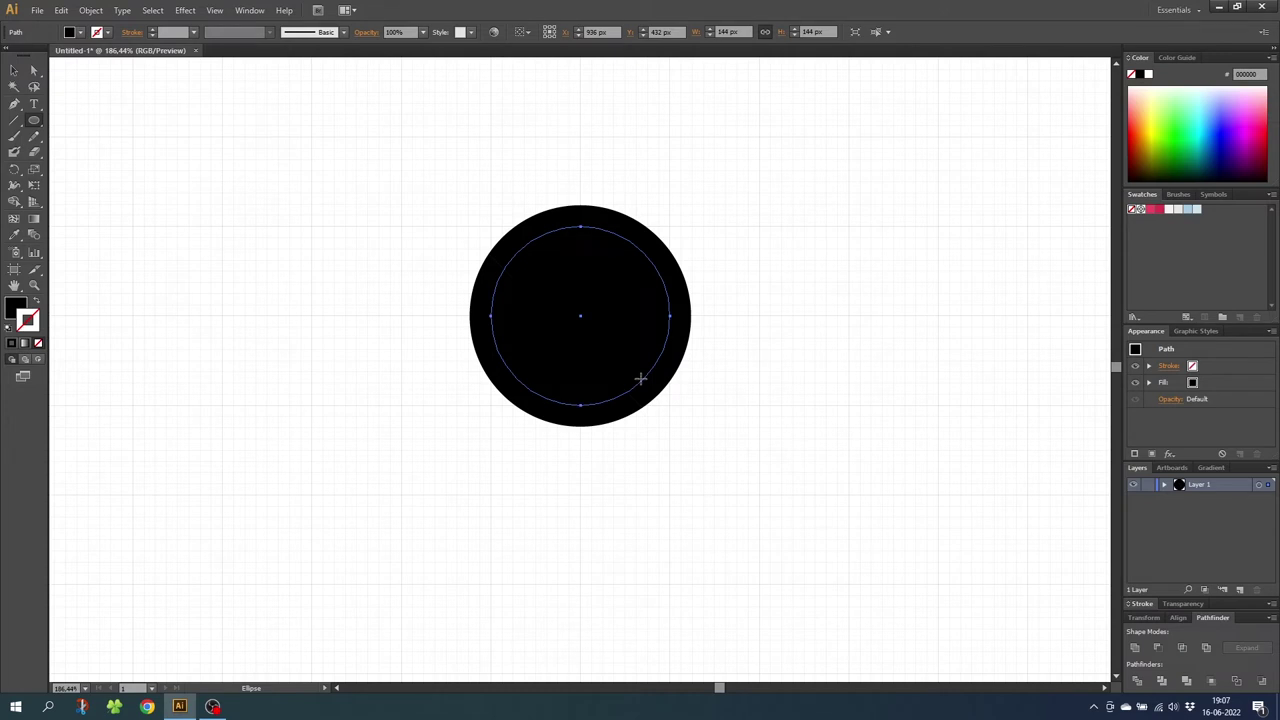
{"action": "left_click", "coordinate": [14, 312]}
{"action": "left_click", "coordinate": [40, 345]}
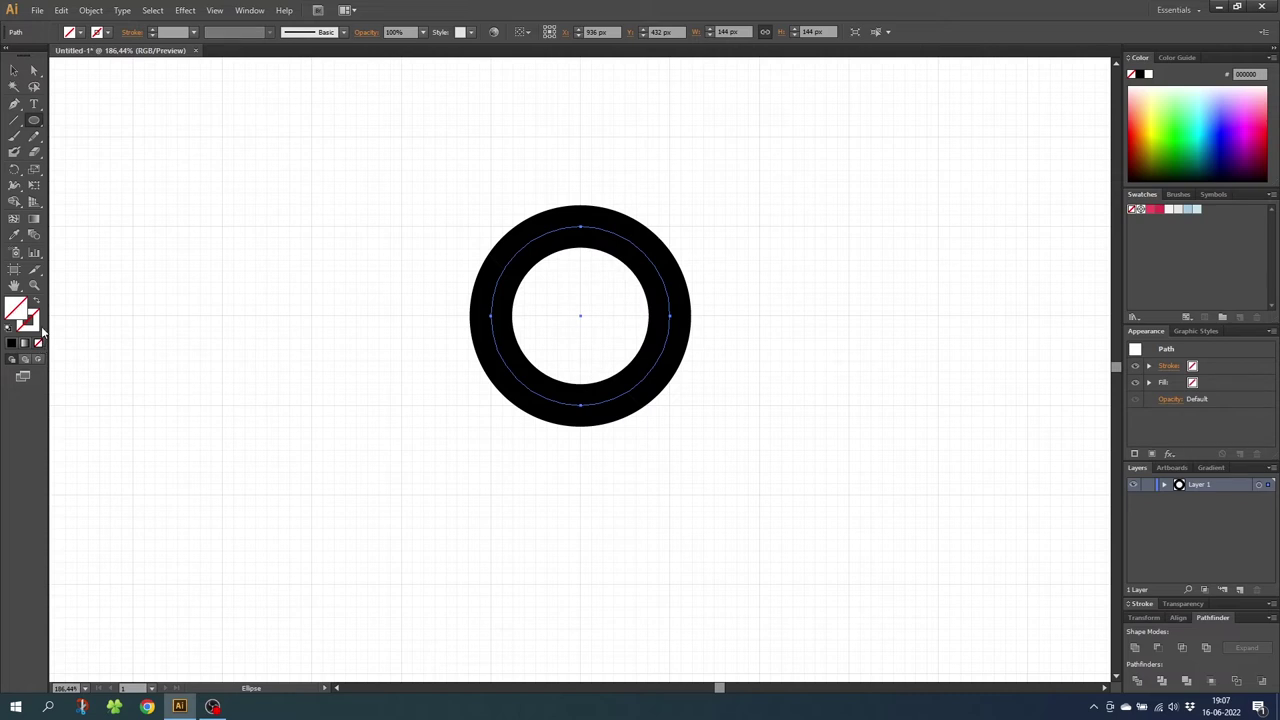
{"action": "left_click", "coordinate": [14, 71]}
{"action": "left_click_drag", "start_coordinate": [404, 169], "coordinate": [729, 452]}
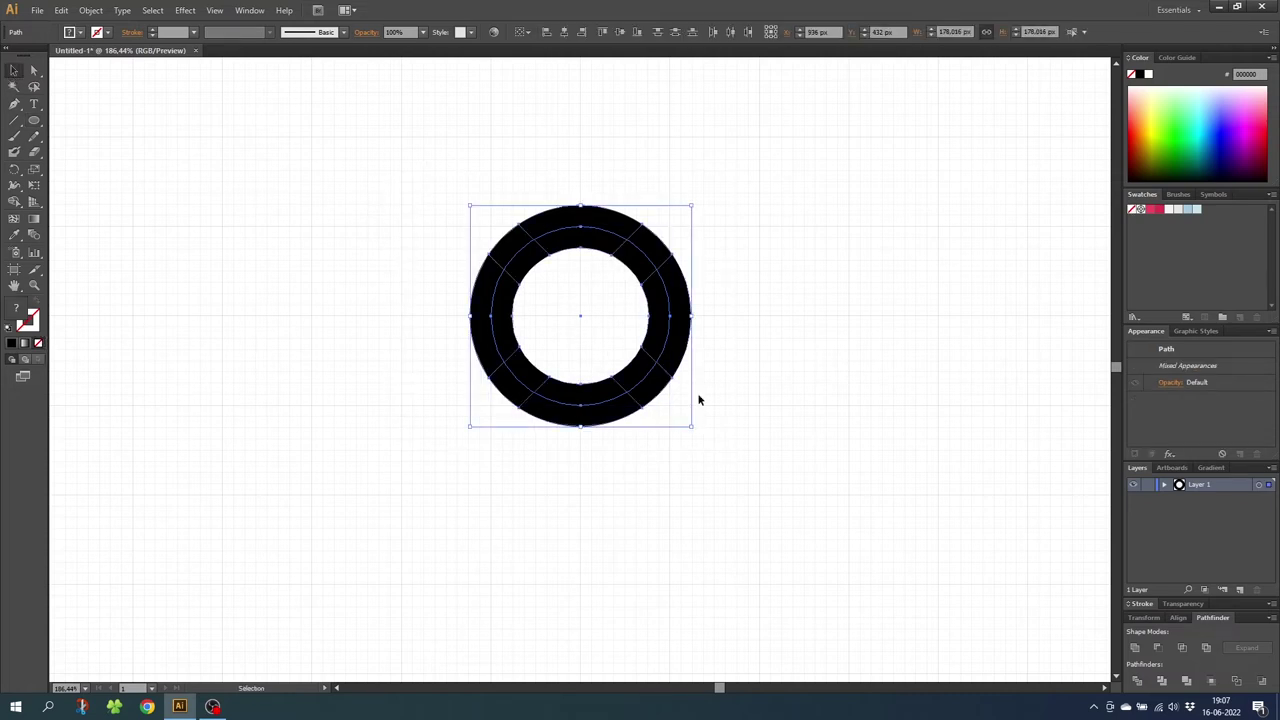
Divide the ring along the circle with Pathfinder Divide and ungroup the pieces.
{"action": "left_click", "coordinate": [1136, 681]}
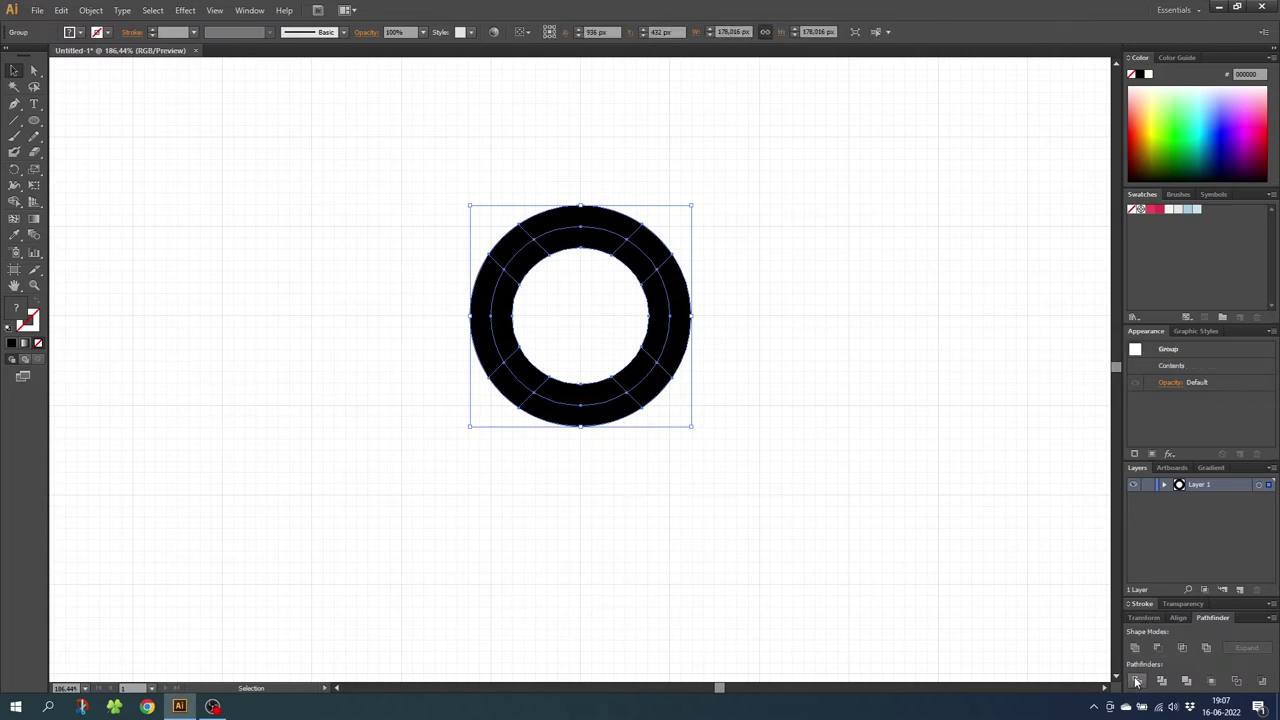
{"action": "right_click", "coordinate": [668, 305]}
{"action": "left_click", "coordinate": [705, 380]}
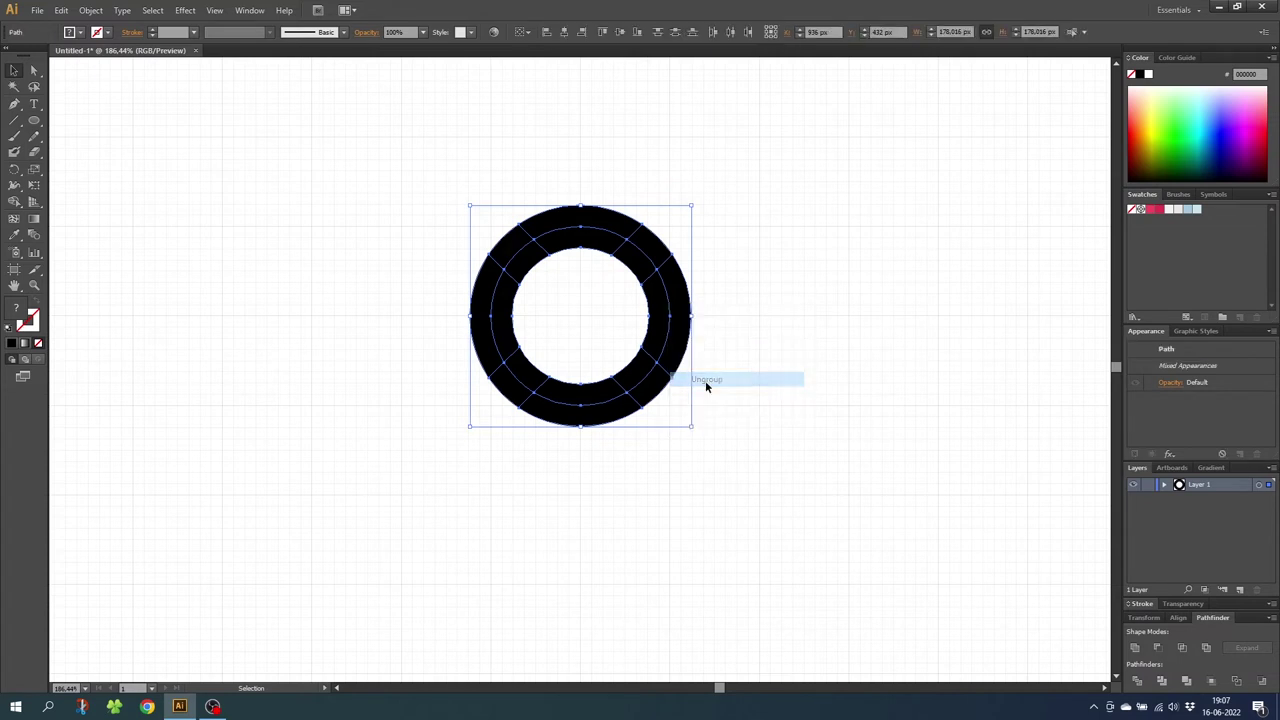
{"action": "left_click", "coordinate": [690, 360]}
Select the ring's four outer arcs: top, left, bottom and right.
{"action": "left_click", "coordinate": [660, 251]}
{"action": "left_click", "coordinate": [678, 290]}
{"action": "left_click", "coordinate": [647, 313]}
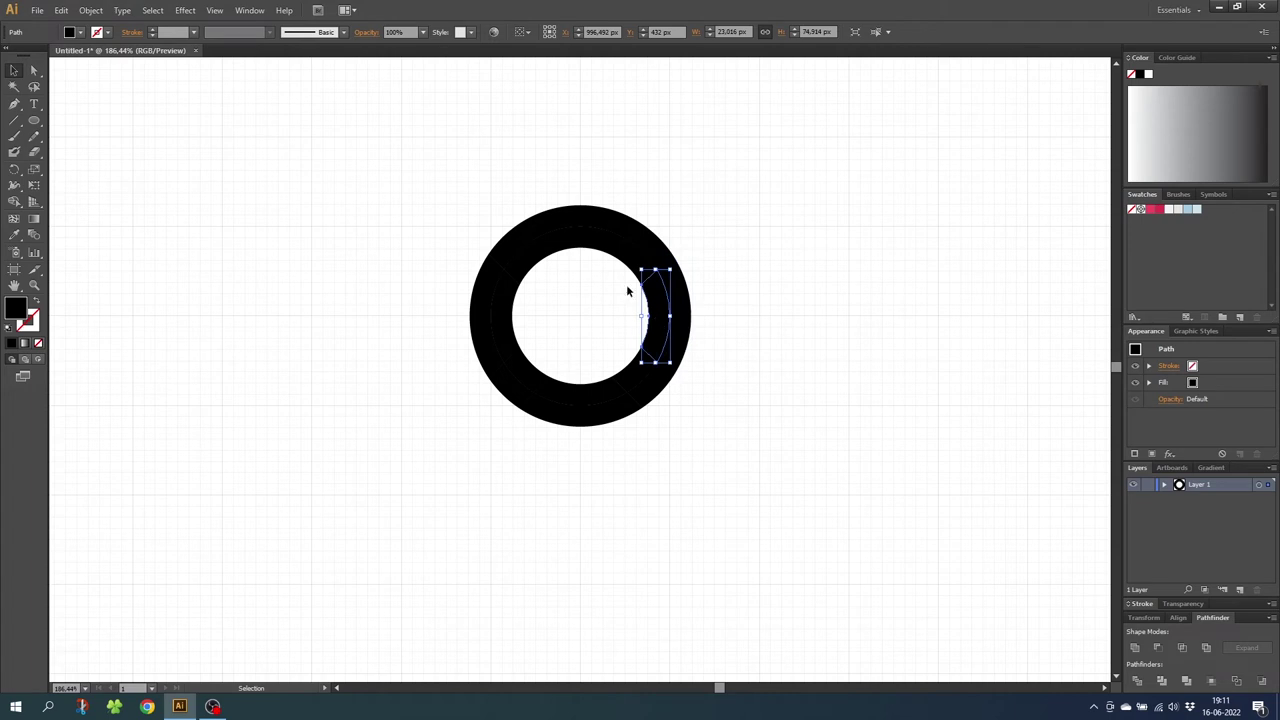
{"action": "left_click", "coordinate": [584, 217]}
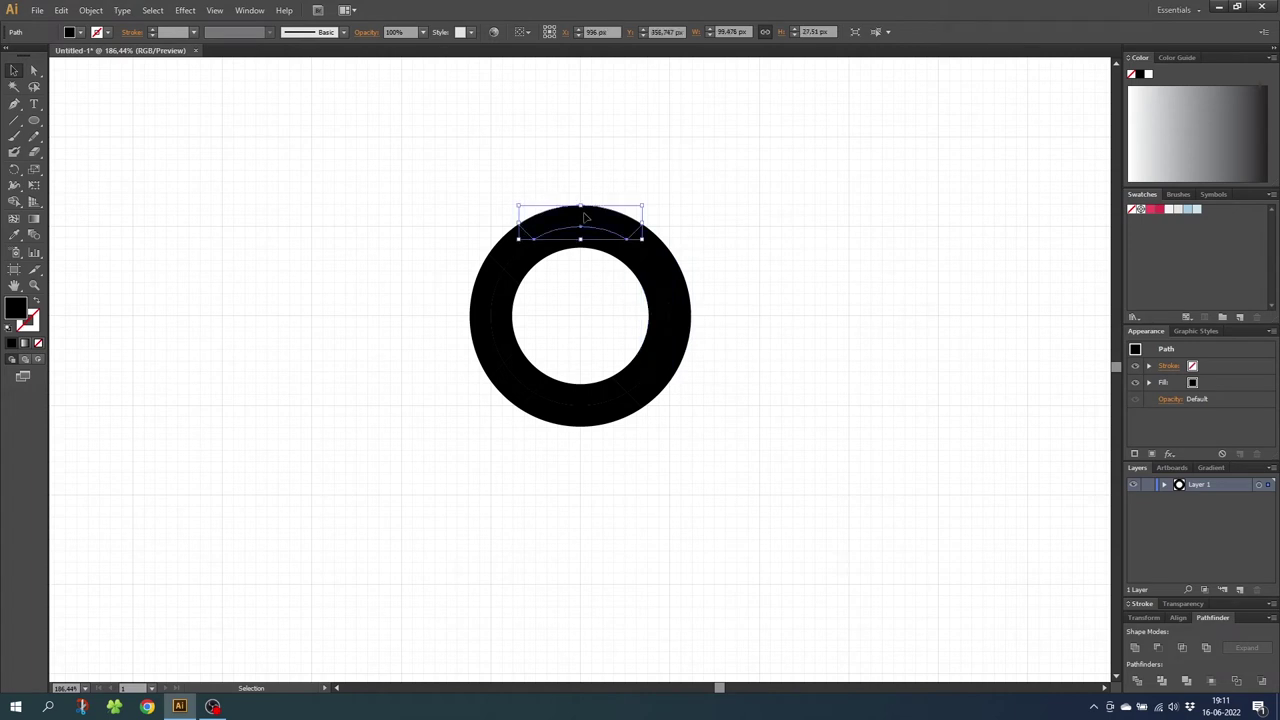
{"action": "left_click", "coordinate": [489, 316], "text": "shift"}
{"action": "left_click", "coordinate": [588, 418], "text": "shift"}
{"action": "left_click", "coordinate": [685, 306], "text": "shift"}
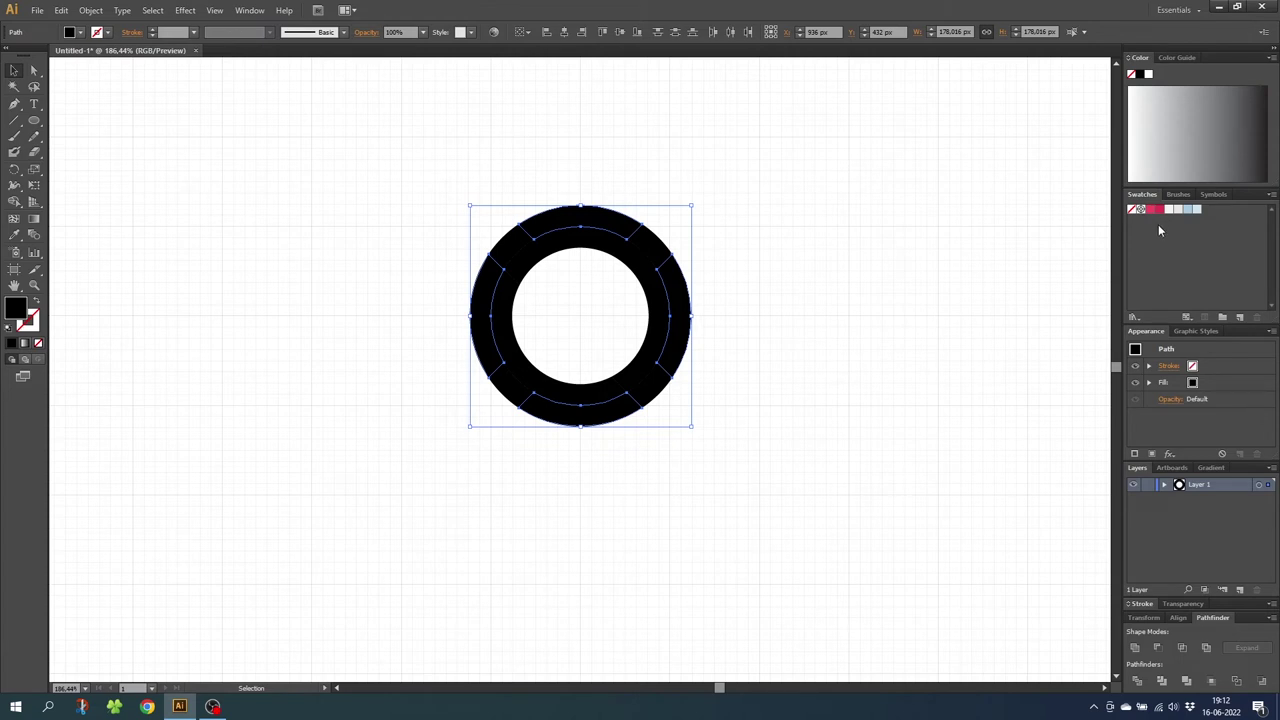
Fill the outer arcs pink and the outer corner pieces white.
{"action": "left_click", "coordinate": [1149, 210]}
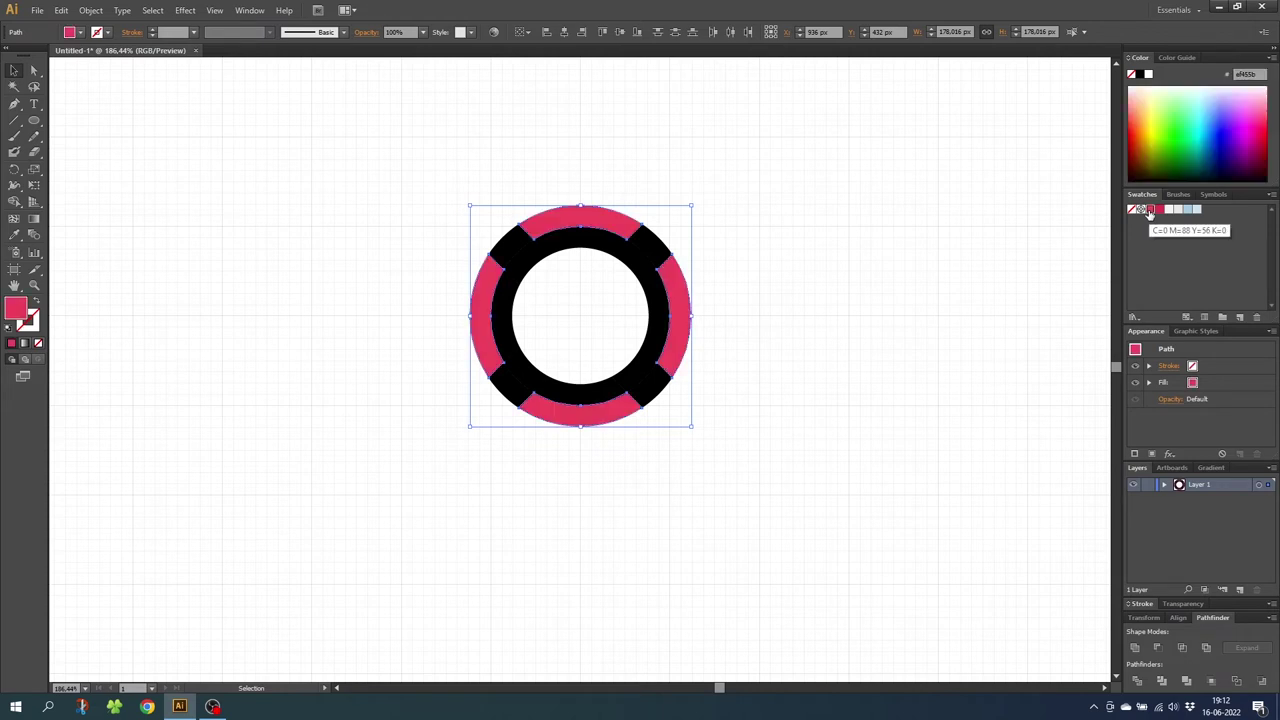
{"action": "left_click", "coordinate": [505, 245], "text": "shift"}
{"action": "left_click", "coordinate": [505, 385], "text": "shift"}
{"action": "left_click", "coordinate": [632, 381], "text": "shift"}
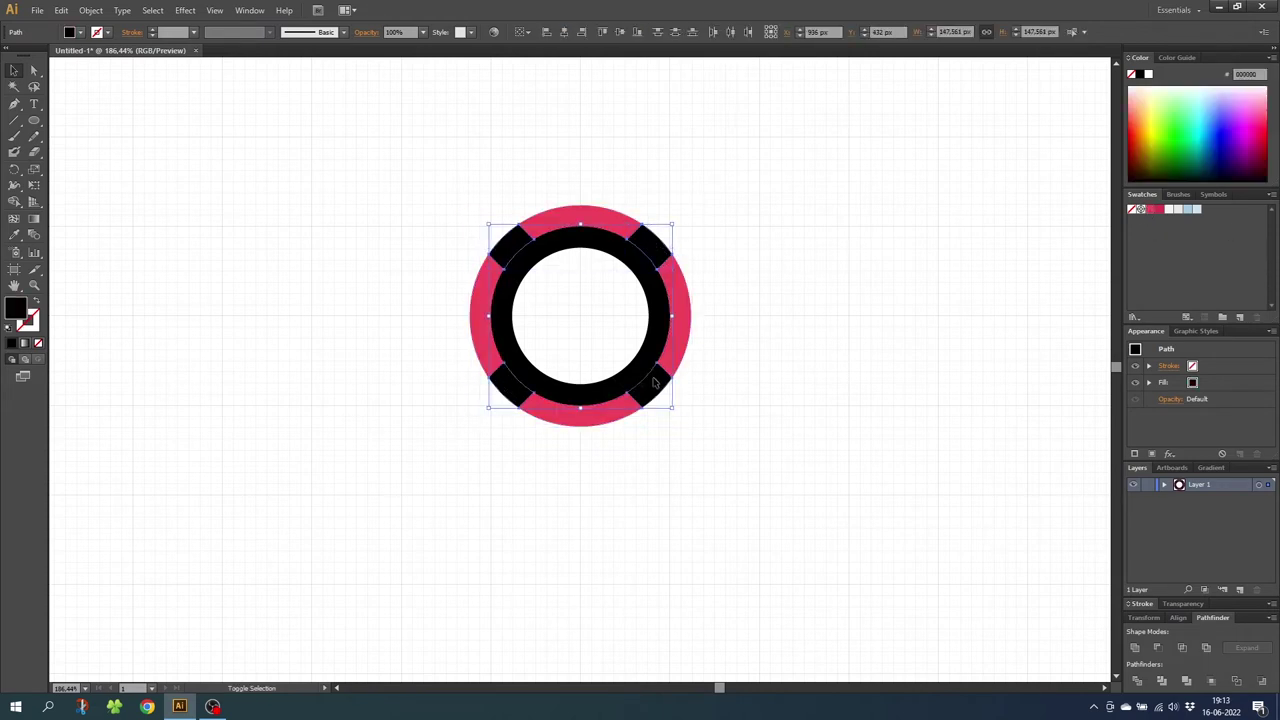
{"action": "left_click", "coordinate": [1170, 210]}
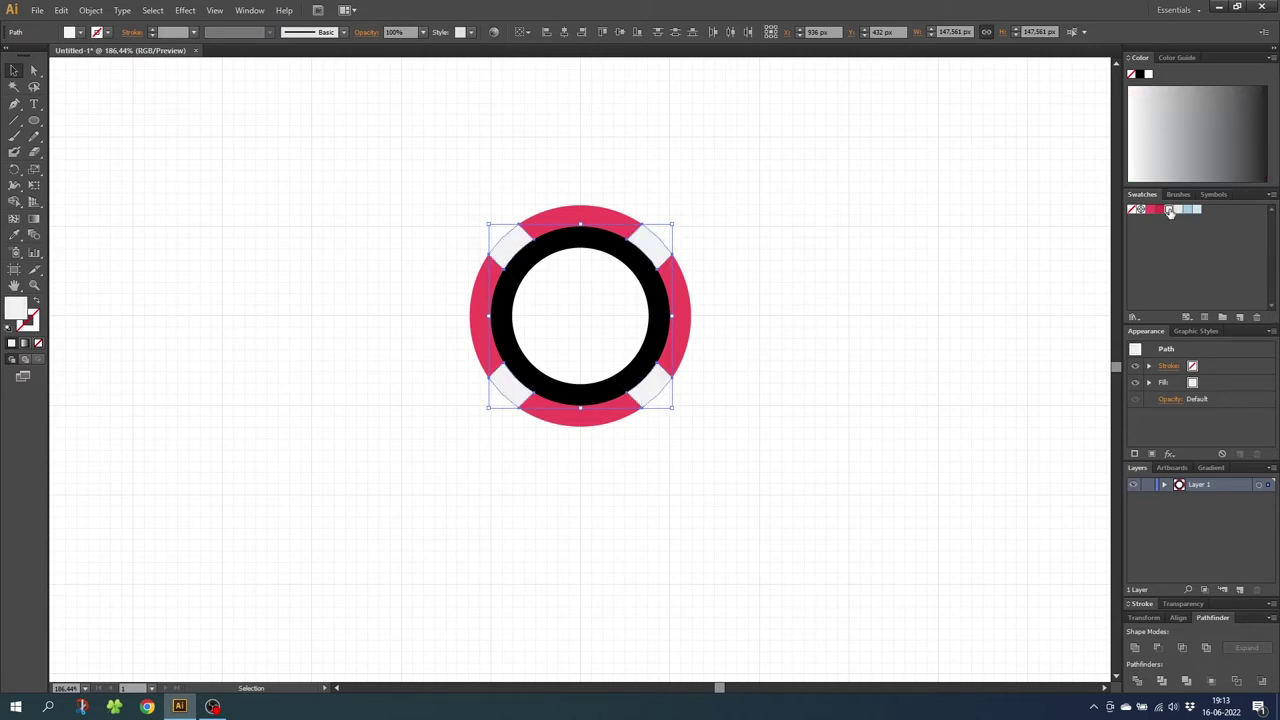
Fill the four inner arcs (top, left, bottom, right) with pink.
{"action": "left_click", "coordinate": [595, 249]}
{"action": "left_click", "coordinate": [502, 298], "text": "shift"}
{"action": "left_click", "coordinate": [580, 395], "text": "shift"}
{"action": "left_click", "coordinate": [657, 323], "text": "shift"}
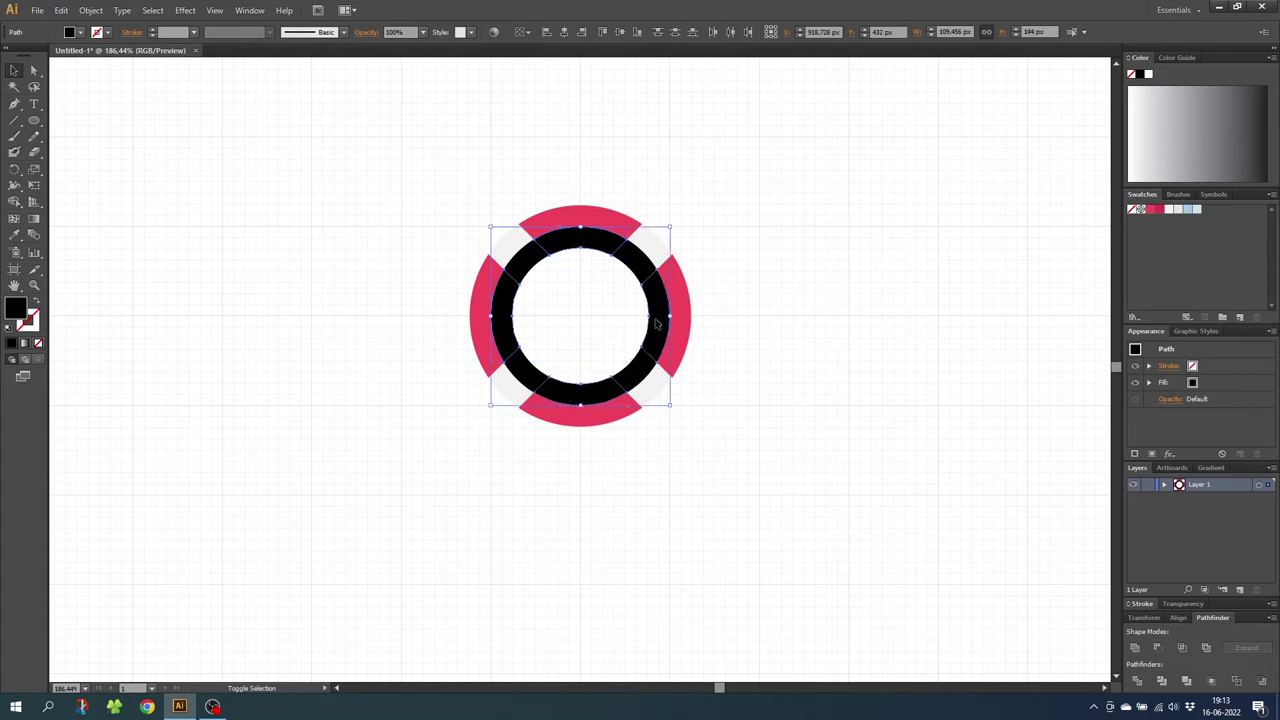
{"action": "left_click", "coordinate": [1156, 209]}
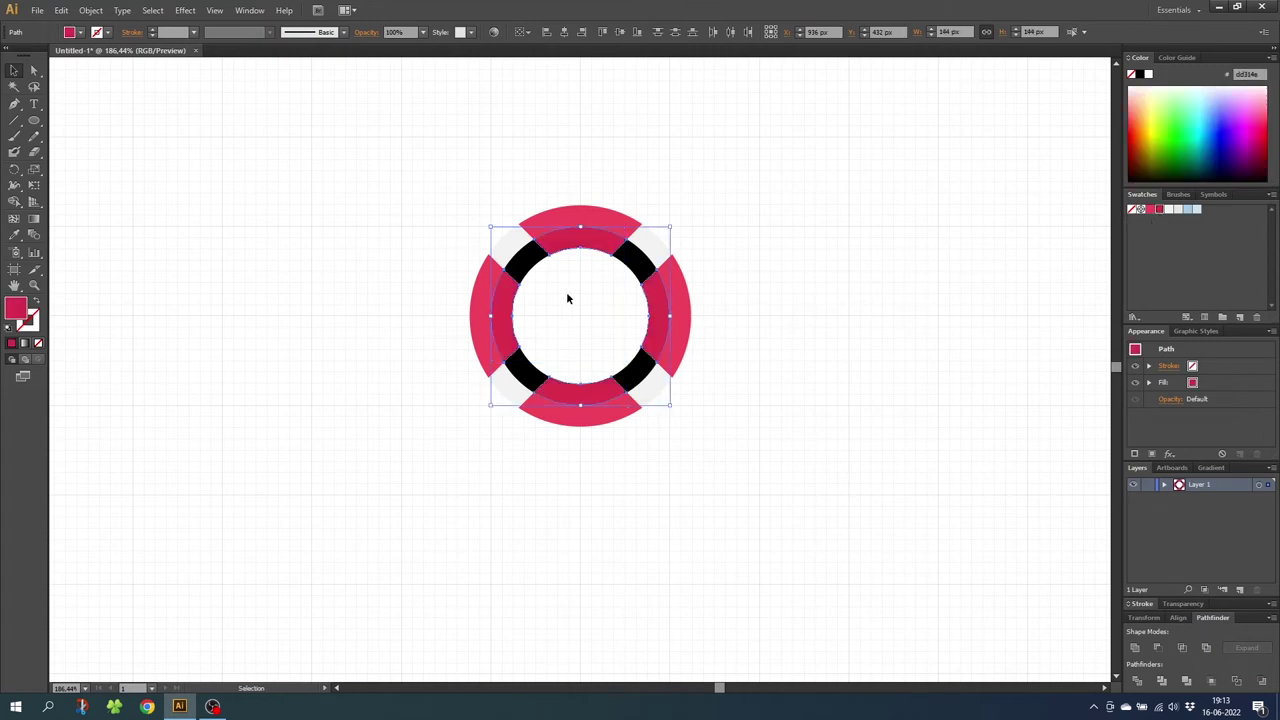
Fill the four inner black corner pieces light grey and deselect.
{"action": "left_click", "coordinate": [530, 266]}
{"action": "left_click", "coordinate": [521, 376], "text": "shift"}
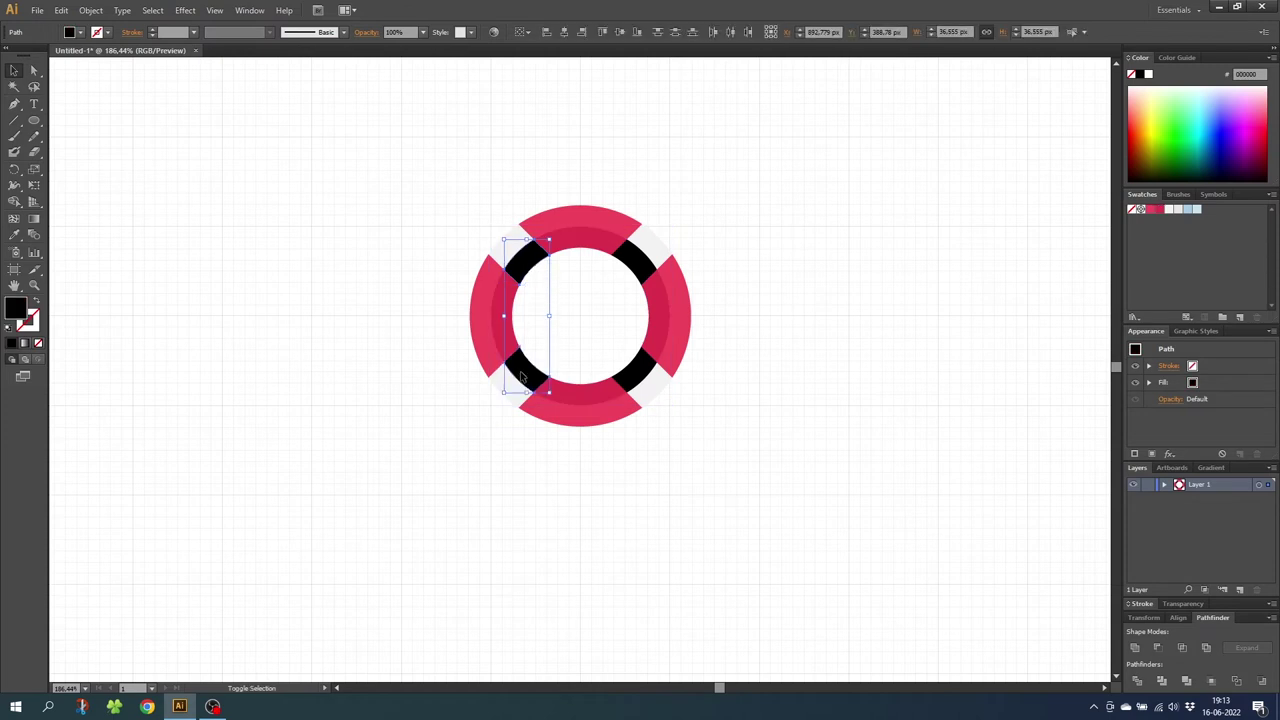
{"action": "left_click", "coordinate": [635, 375], "text": "shift"}
{"action": "left_click", "coordinate": [645, 273], "text": "shift"}
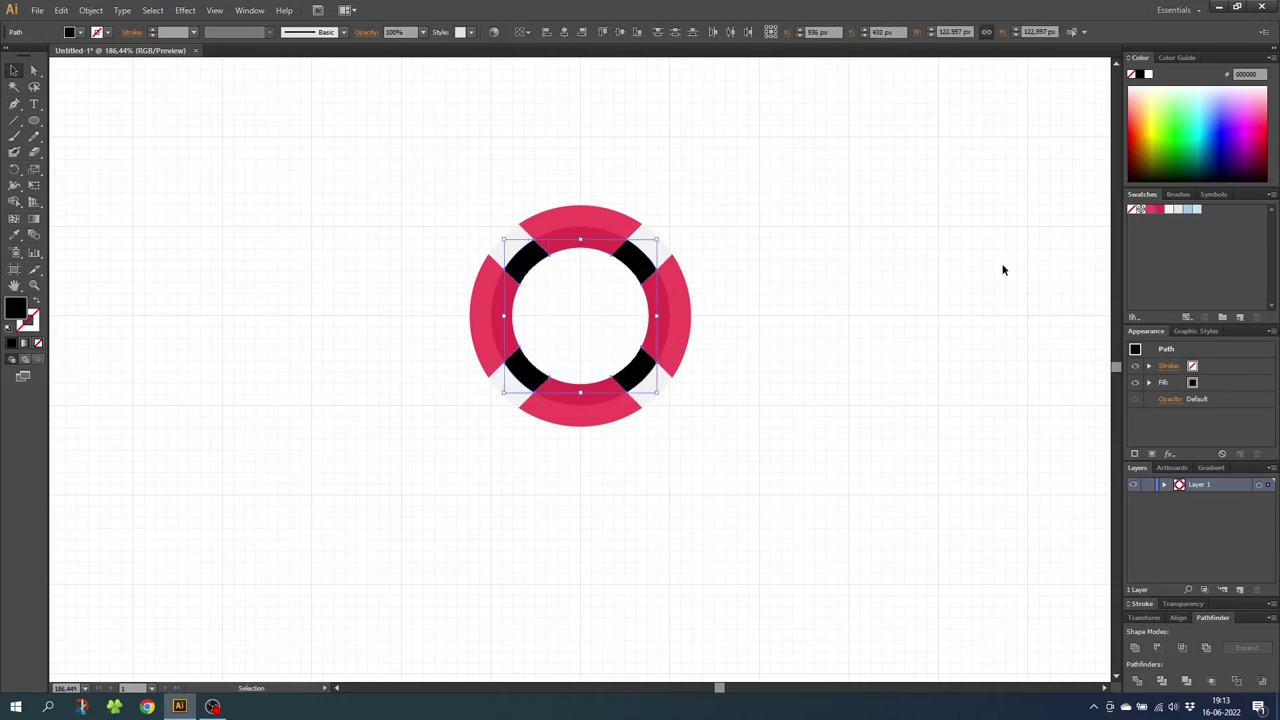
{"action": "left_click", "coordinate": [1177, 211]}
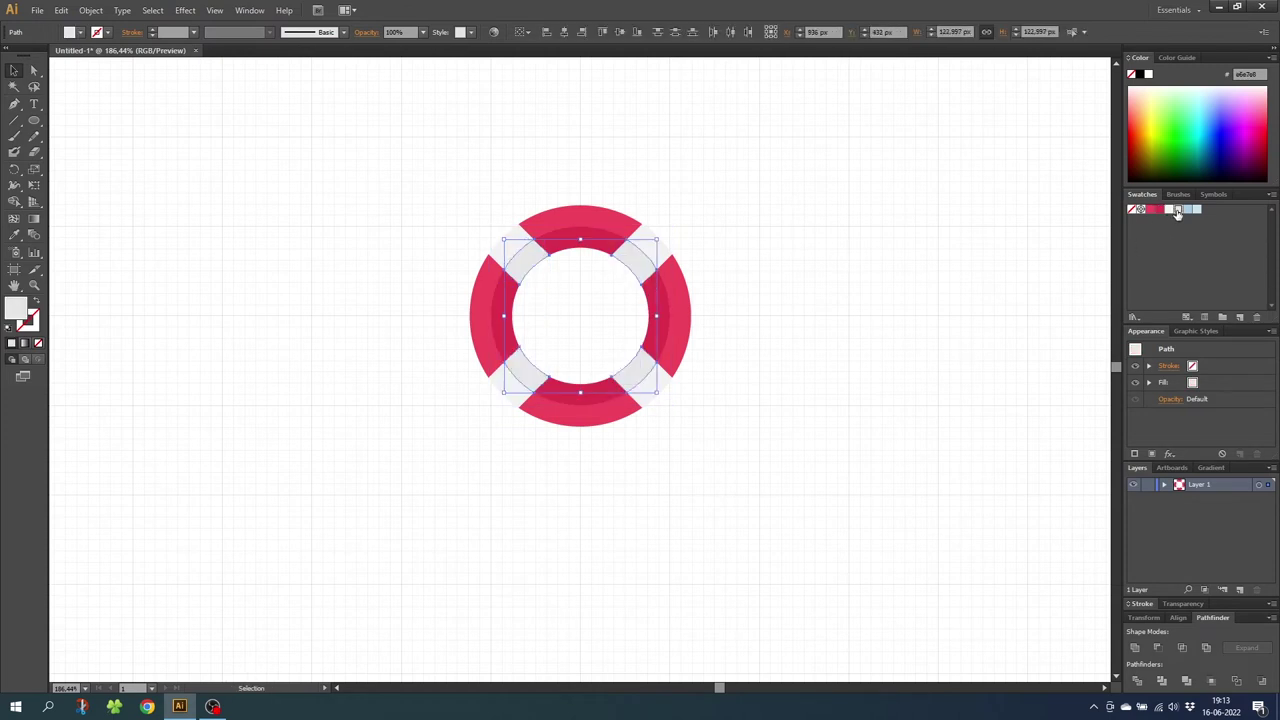
{"action": "left_click", "coordinate": [745, 297]}
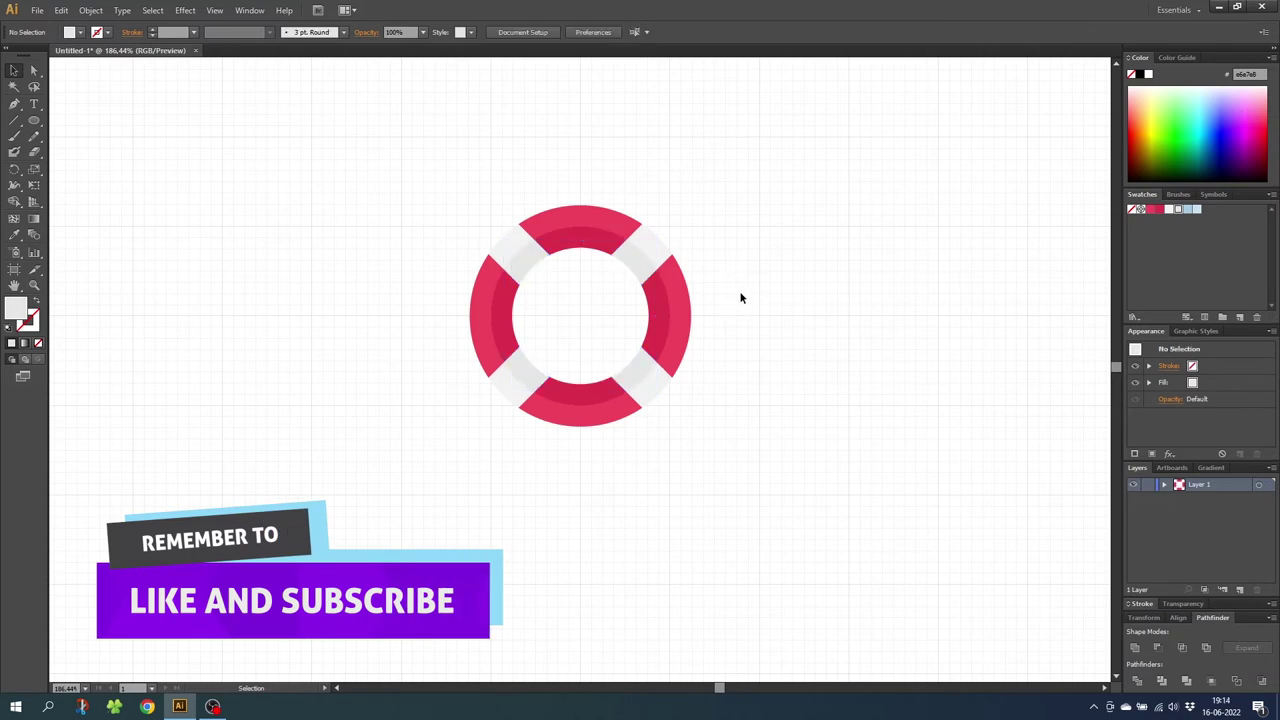
Group all the lifebuoy pieces, deselect them, and add a new layer.
{"action": "left_click_drag", "start_coordinate": [720, 180], "coordinate": [438, 434]}
{"action": "right_click", "coordinate": [503, 342]}
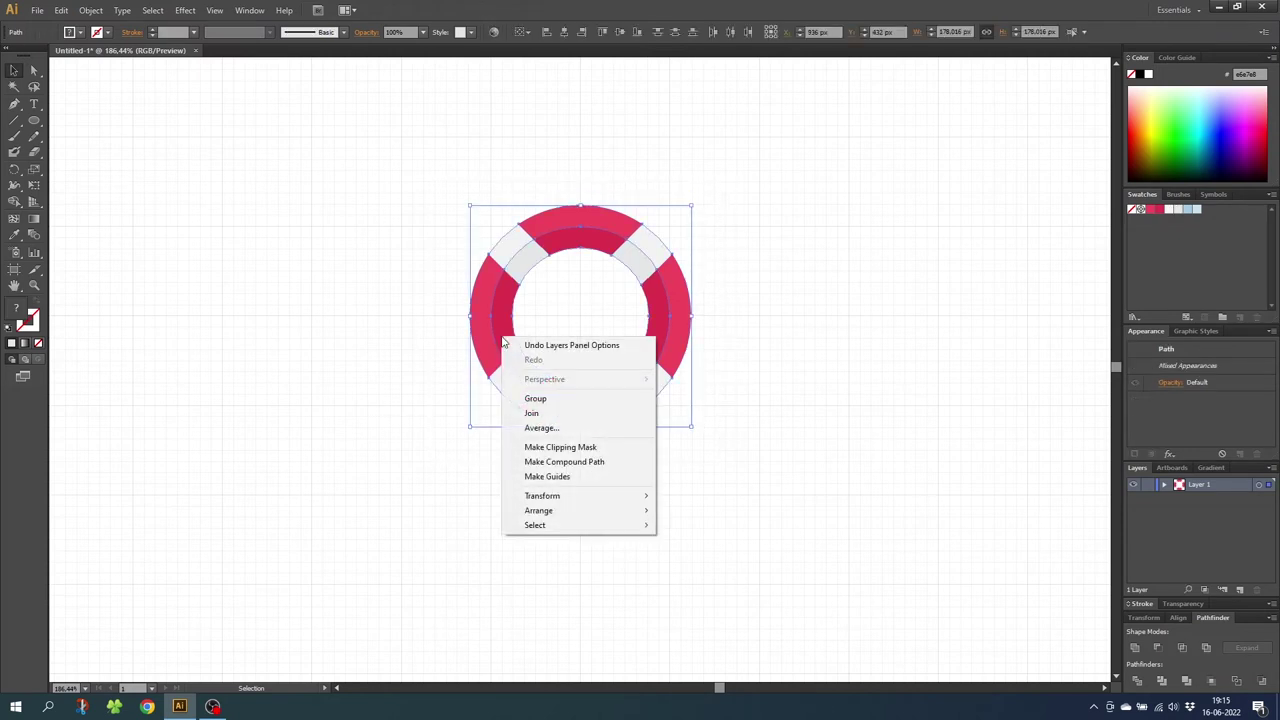
{"action": "left_click", "coordinate": [545, 399]}
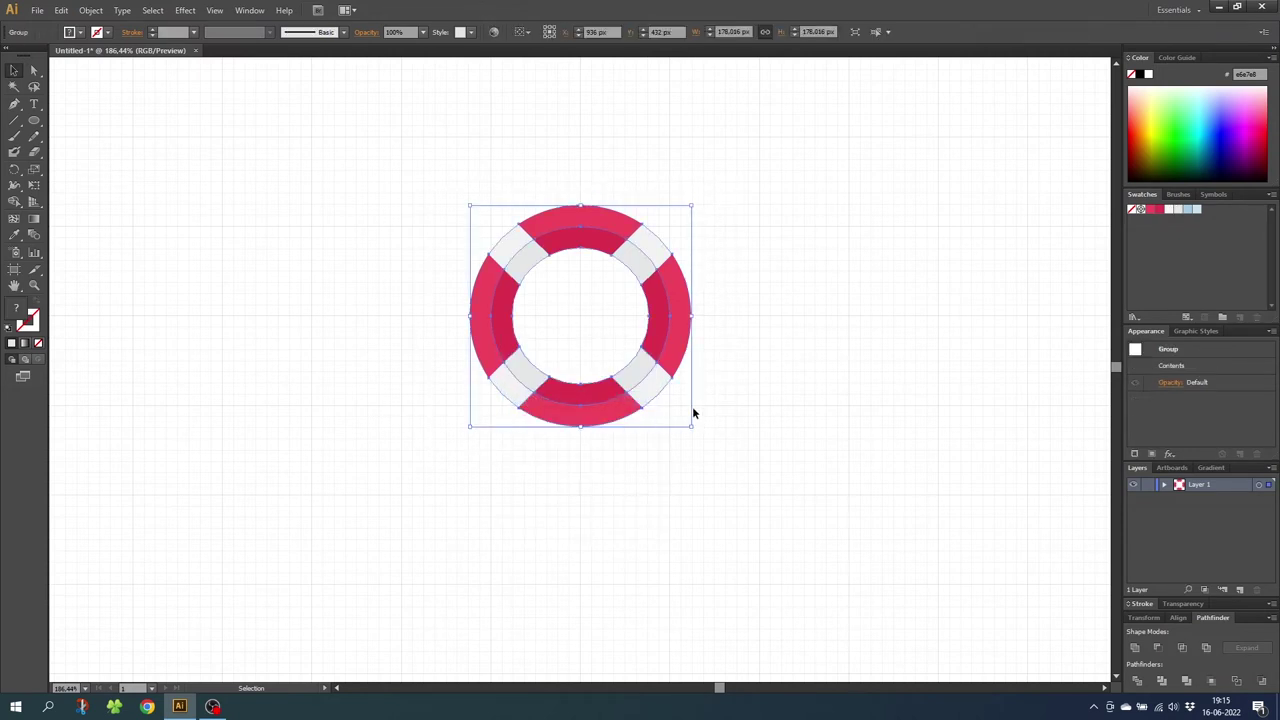
{"action": "left_click", "coordinate": [1146, 486]}
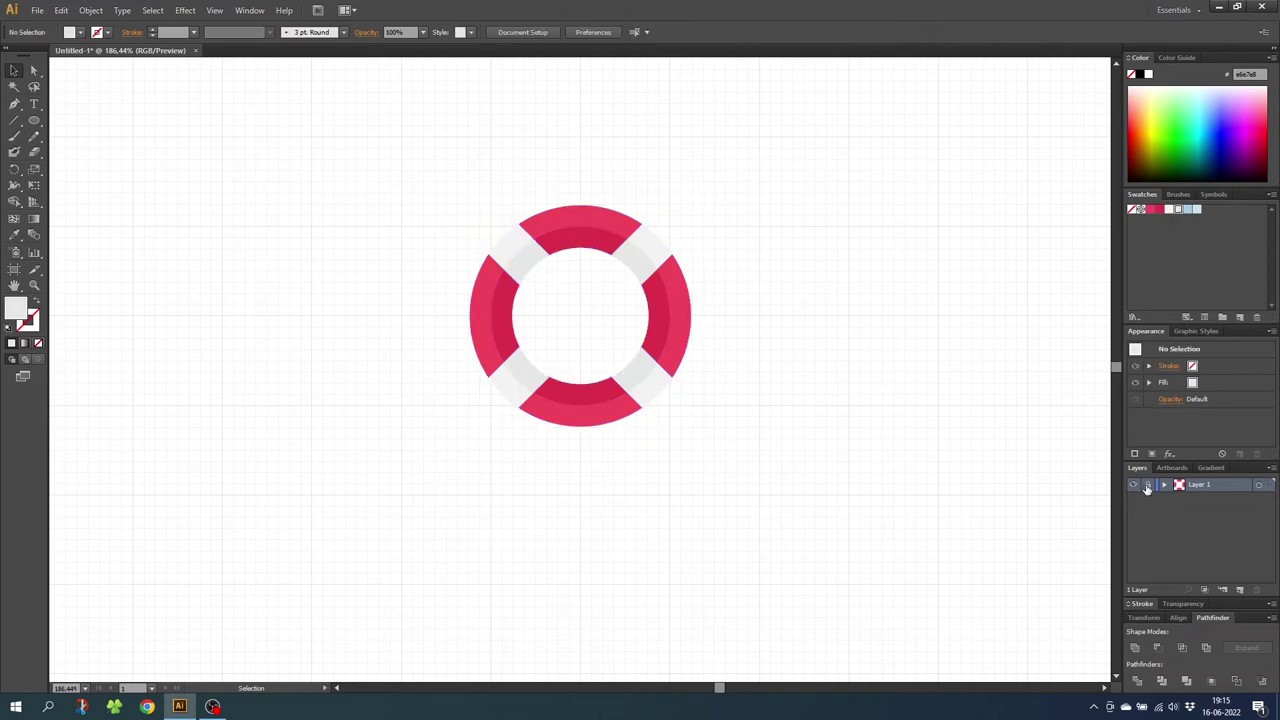
{"action": "left_click", "coordinate": [1240, 590]}
Move Layer 2 under Layer 1, draw a light blue background rectangle there, and lock the layer.
{"action": "left_click_drag", "start_coordinate": [1207, 487], "coordinate": [1204, 506]}
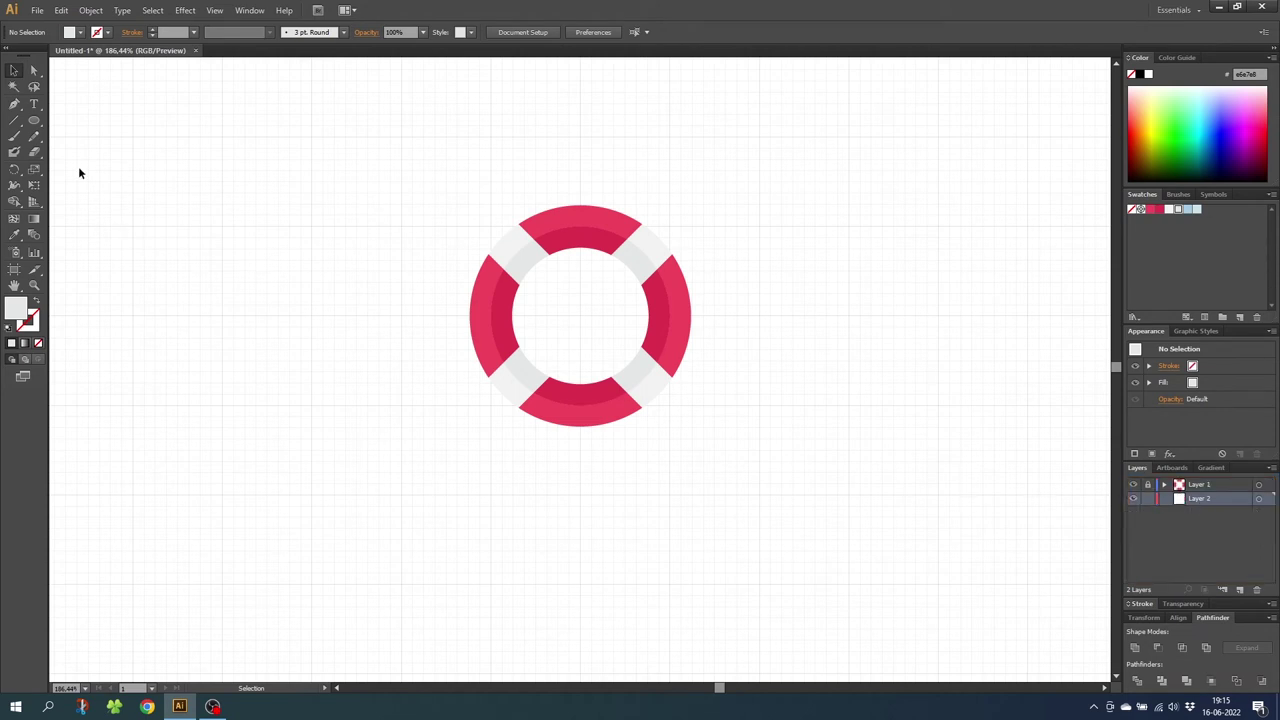
{"action": "left_click_drag", "start_coordinate": [40, 124], "coordinate": [58, 121]}
{"action": "left_click_drag", "start_coordinate": [146, 67], "coordinate": [1048, 605]}
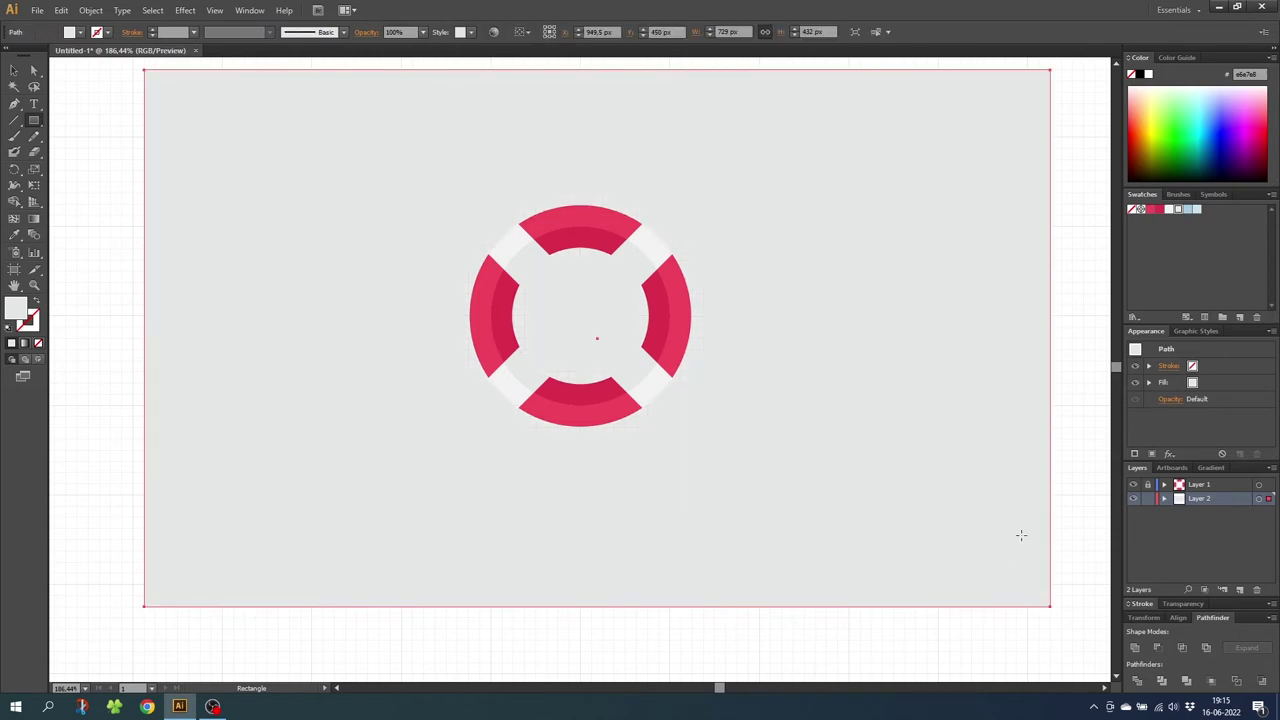
{"action": "left_click", "coordinate": [1186, 210]}
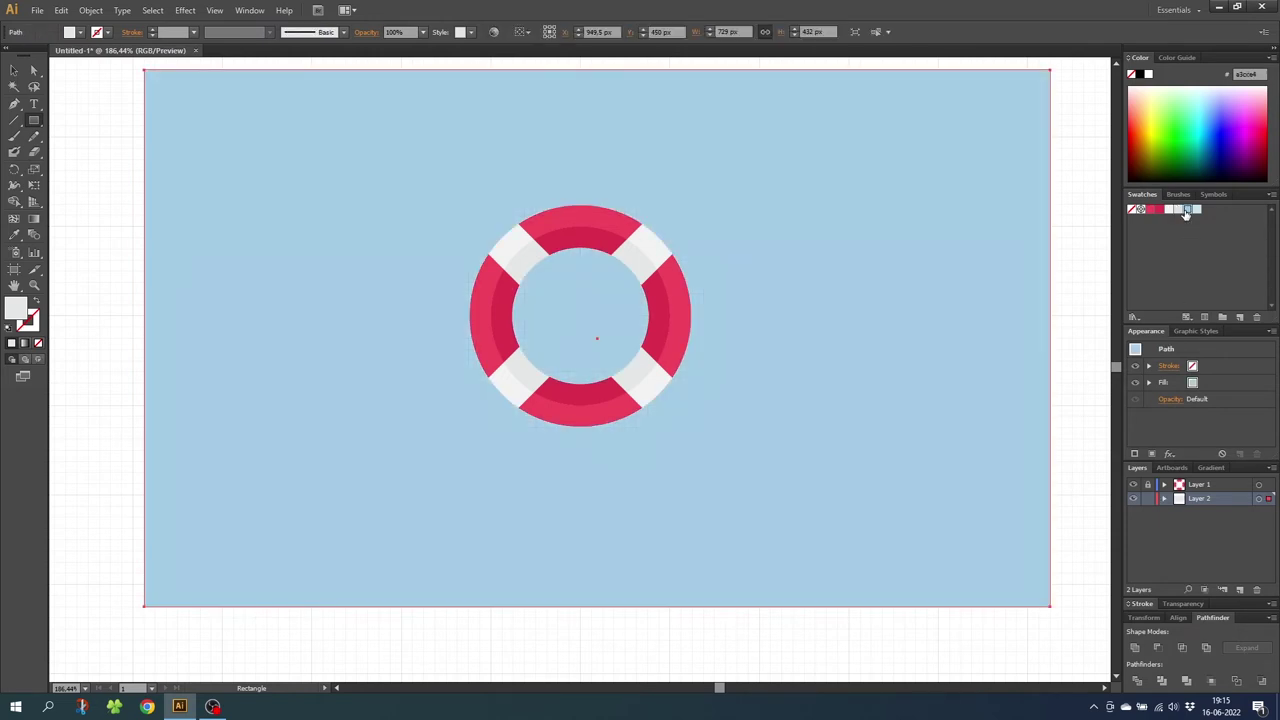
{"action": "left_click", "coordinate": [1148, 499]}
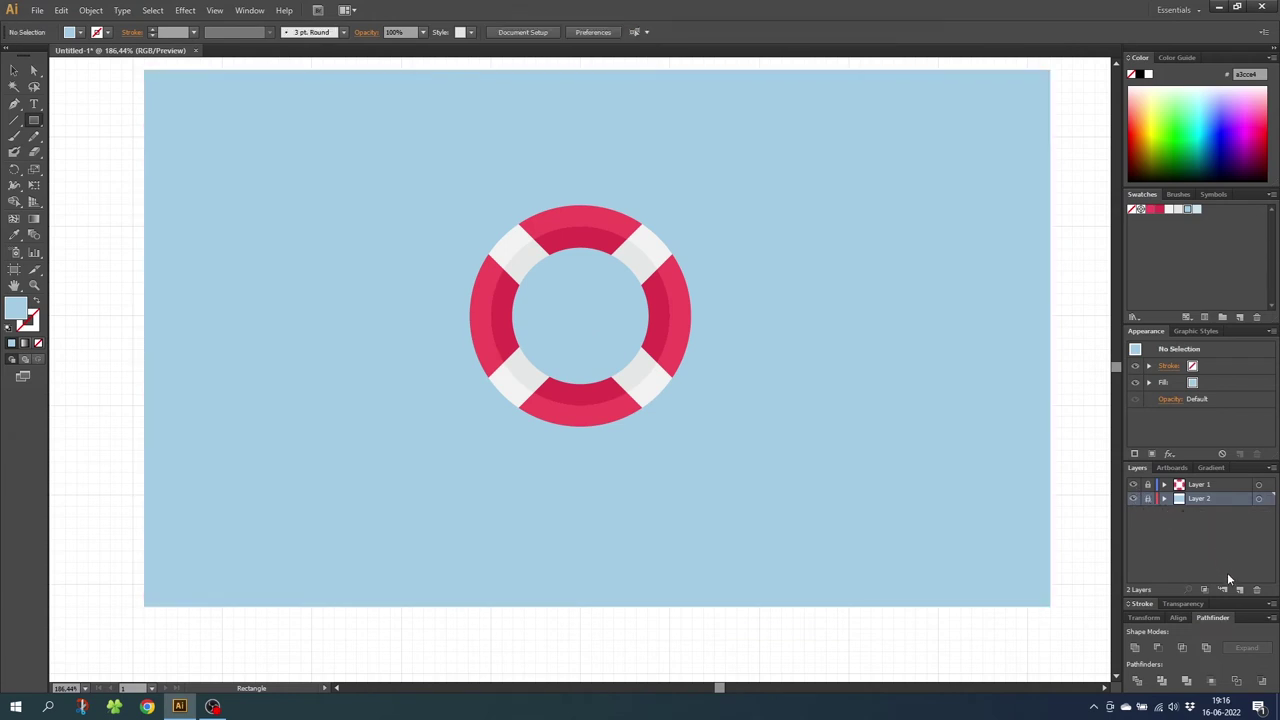
{"action": "left_click", "coordinate": [1240, 590]}
Move Layer 3 to the top of the stack and hide the blue background Layer 2.
{"action": "left_click_drag", "start_coordinate": [1199, 502], "coordinate": [1195, 485]}
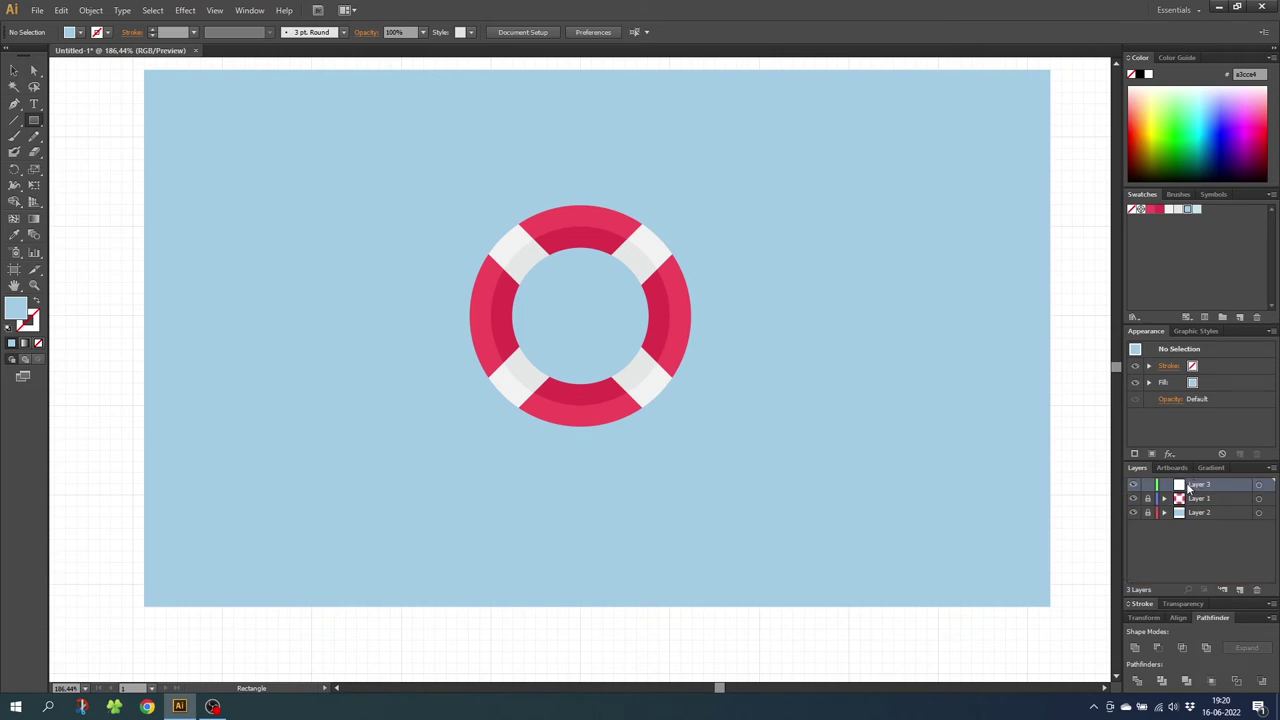
{"action": "left_click", "coordinate": [1133, 512]}
{"action": "left_click_drag", "start_coordinate": [34, 120], "coordinate": [75, 150]}
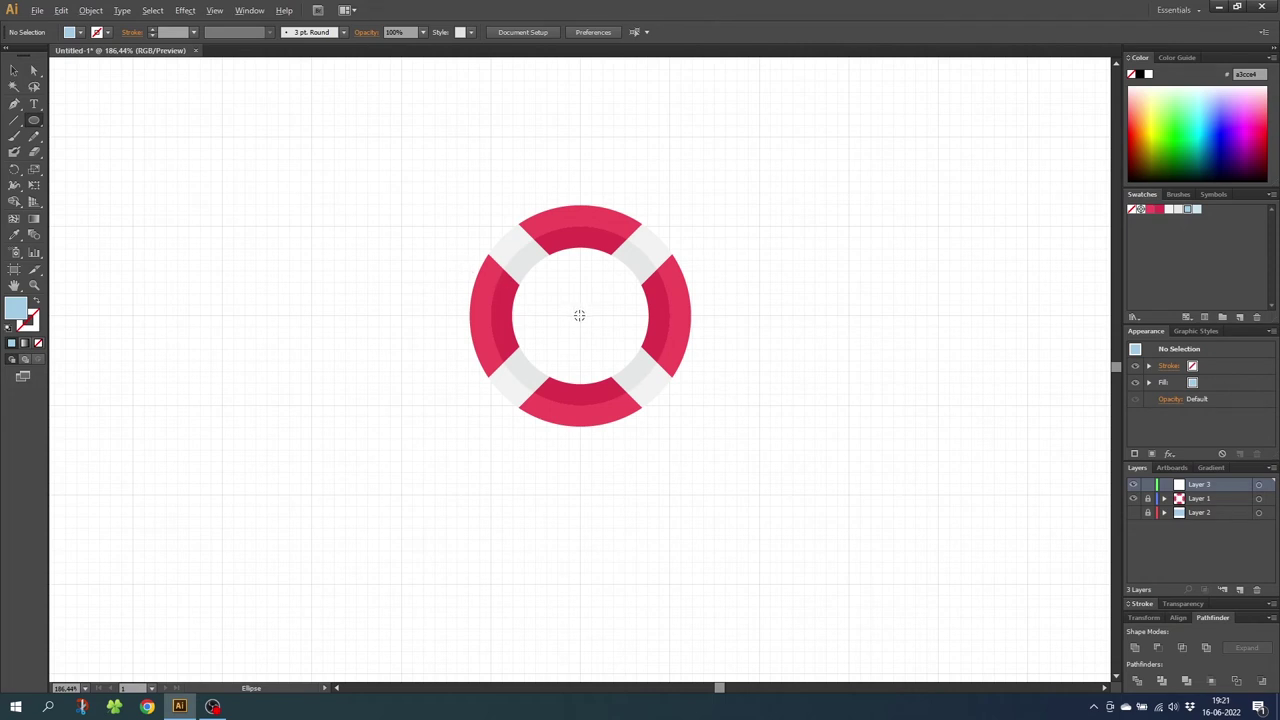
Draw a circle around the lifebuoy with no fill and a 1,5 mm pale blue stroke.
{"action": "left_click_drag", "start_coordinate": [583, 319], "coordinate": [687, 446]}
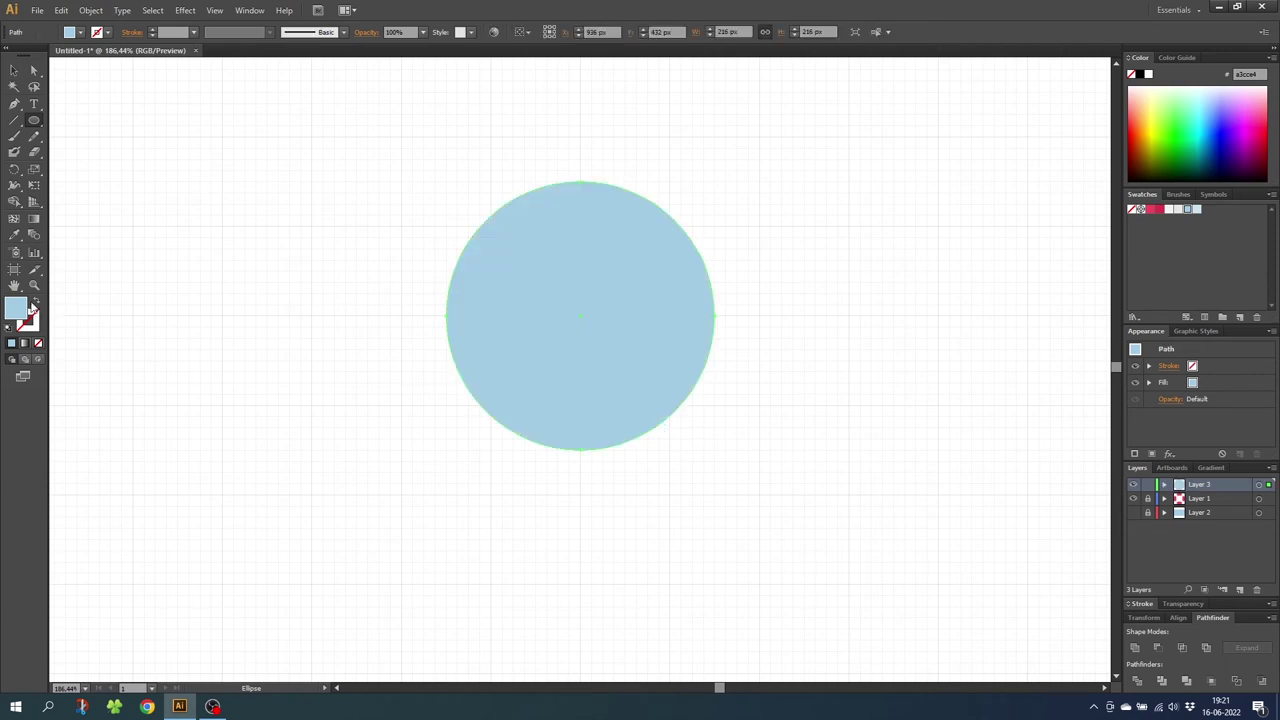
{"action": "left_click", "coordinate": [36, 303]}
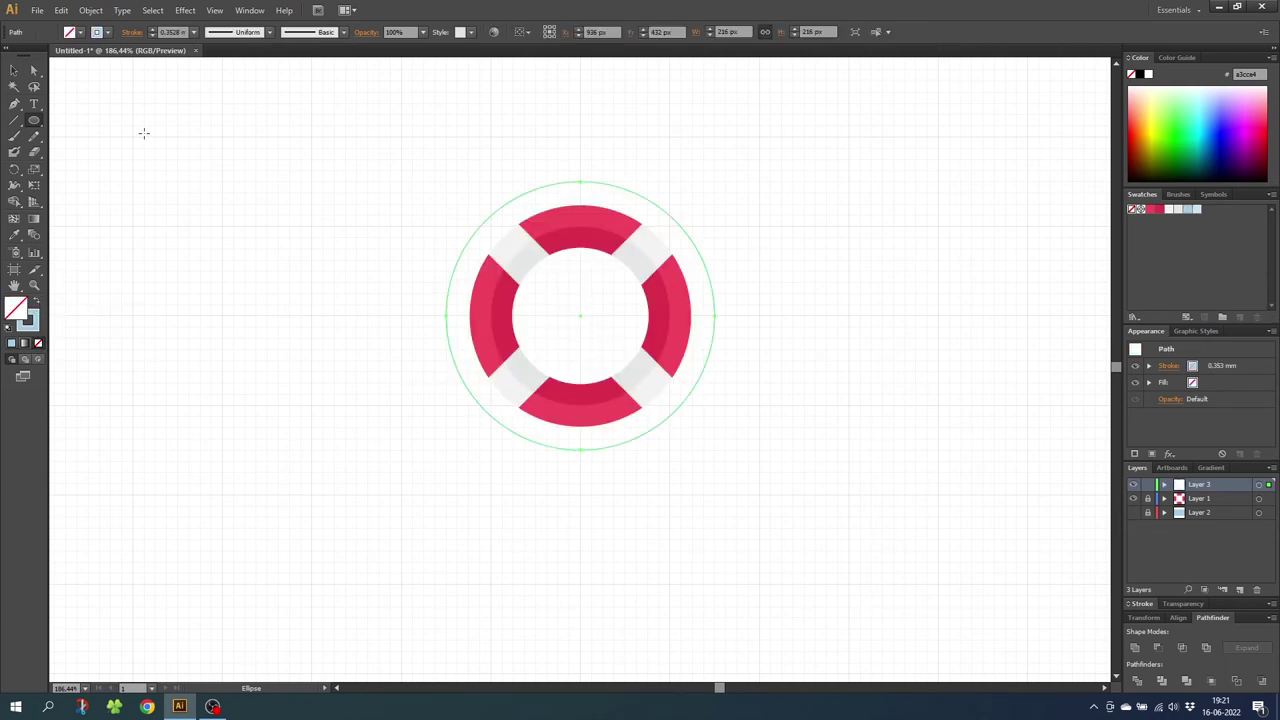
{"action": "left_click", "coordinate": [195, 33]}
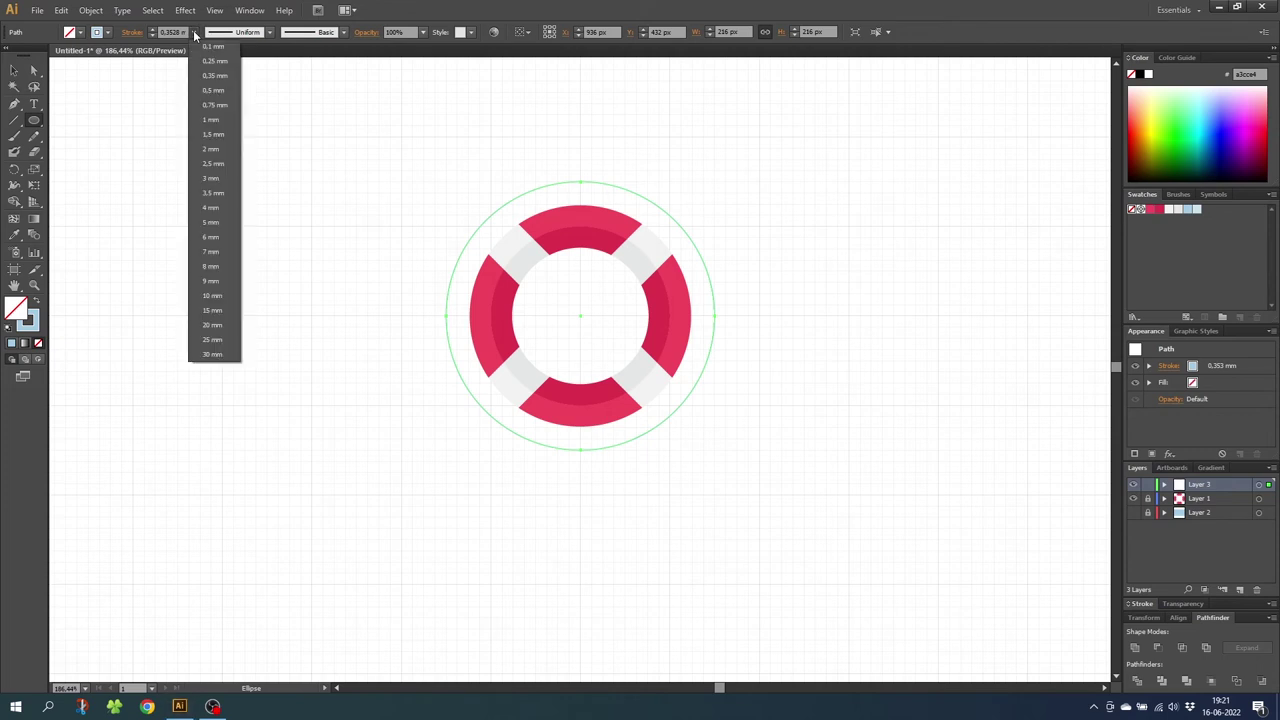
{"action": "left_click", "coordinate": [213, 135]}
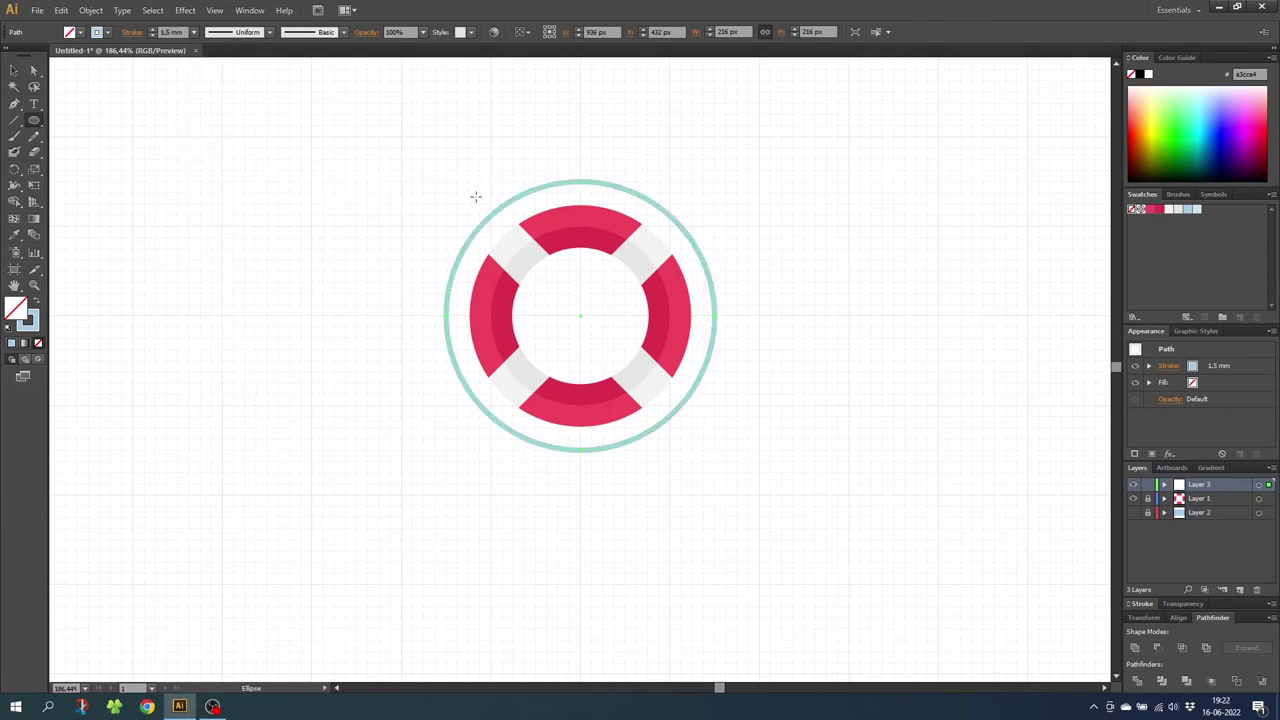
Add anchor points to the outer circle three times and give its stroke round caps.
{"action": "left_click", "coordinate": [90, 10]}
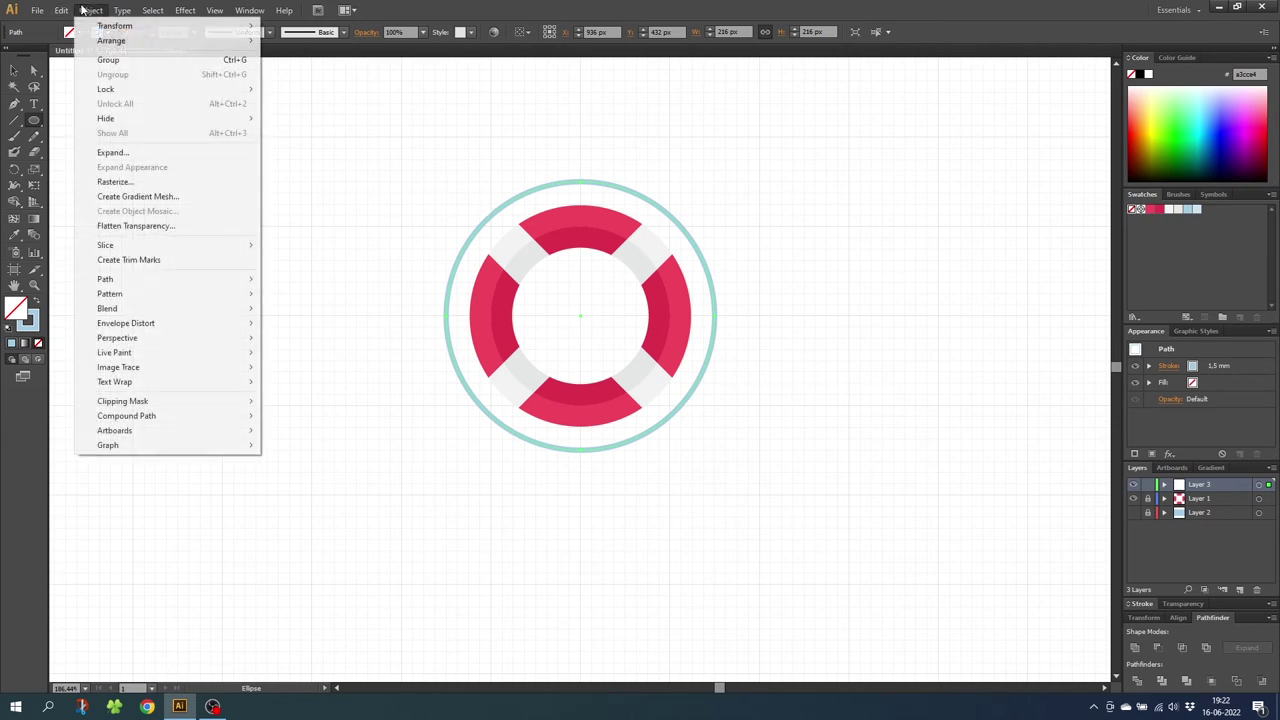
{"action": "mouse_move", "coordinate": [176, 286]}
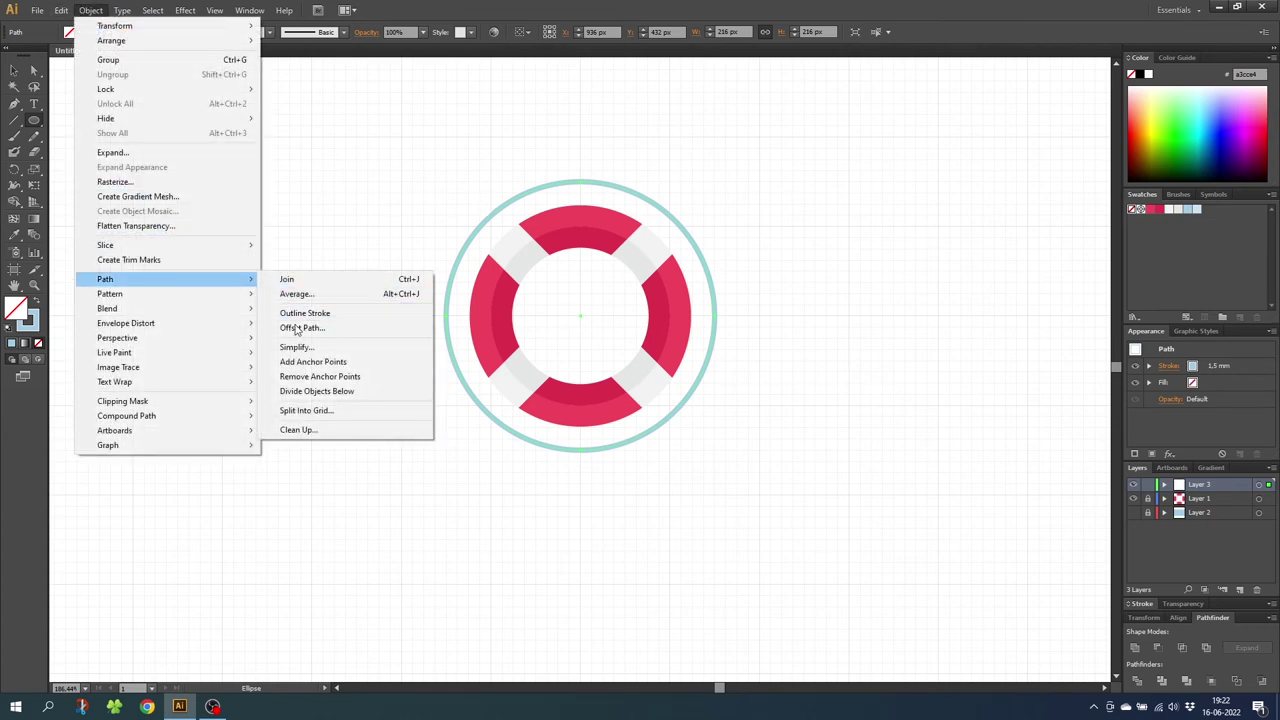
{"action": "left_click", "coordinate": [305, 364]}
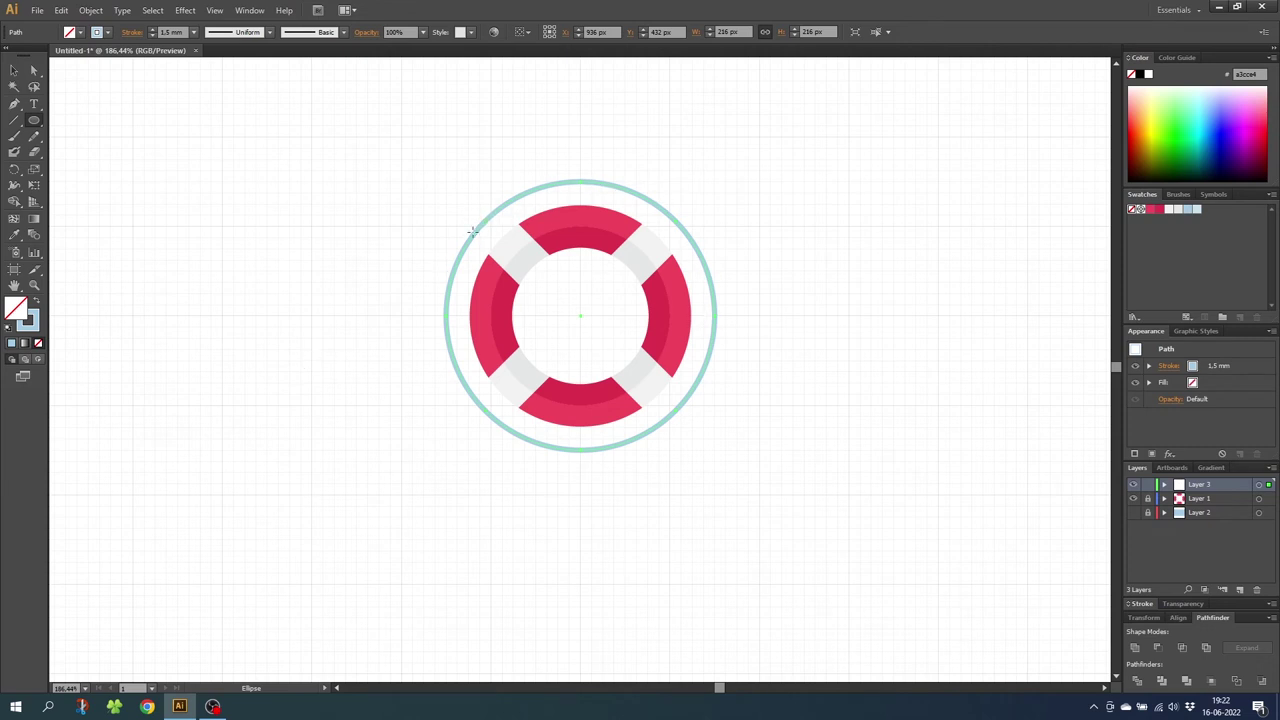
{"action": "left_click", "coordinate": [90, 10]}
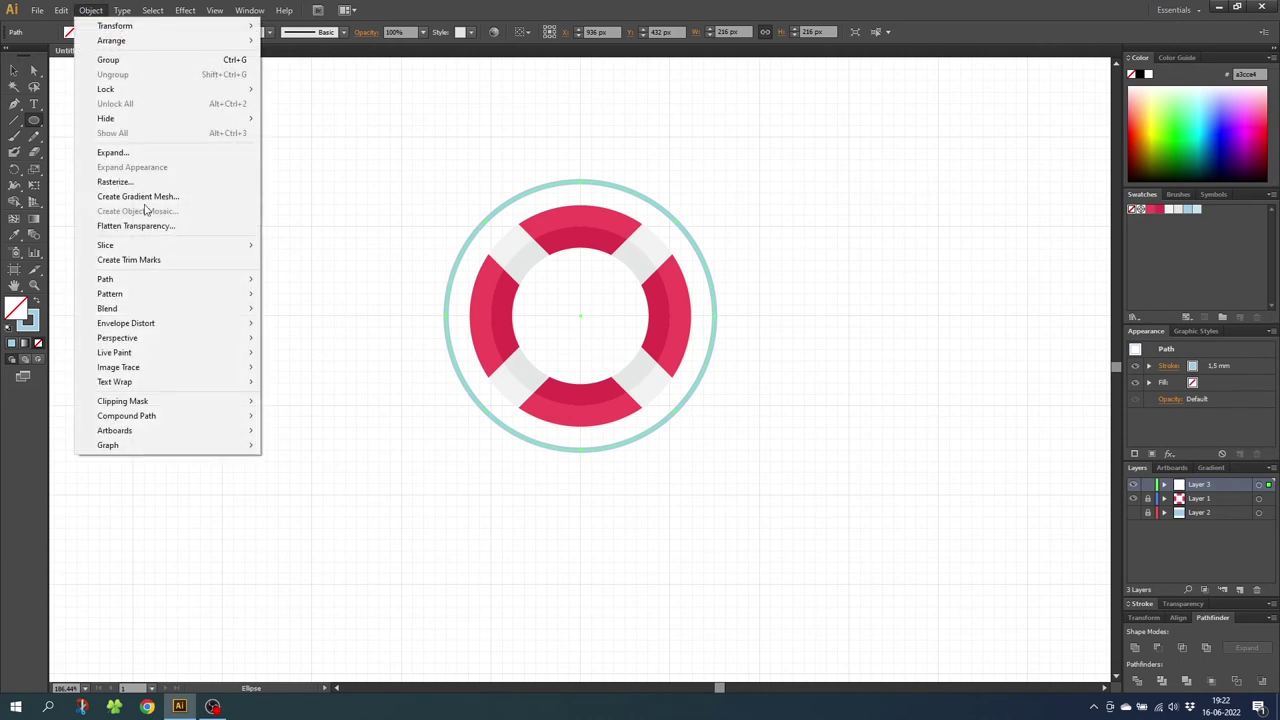
{"action": "mouse_move", "coordinate": [172, 284]}
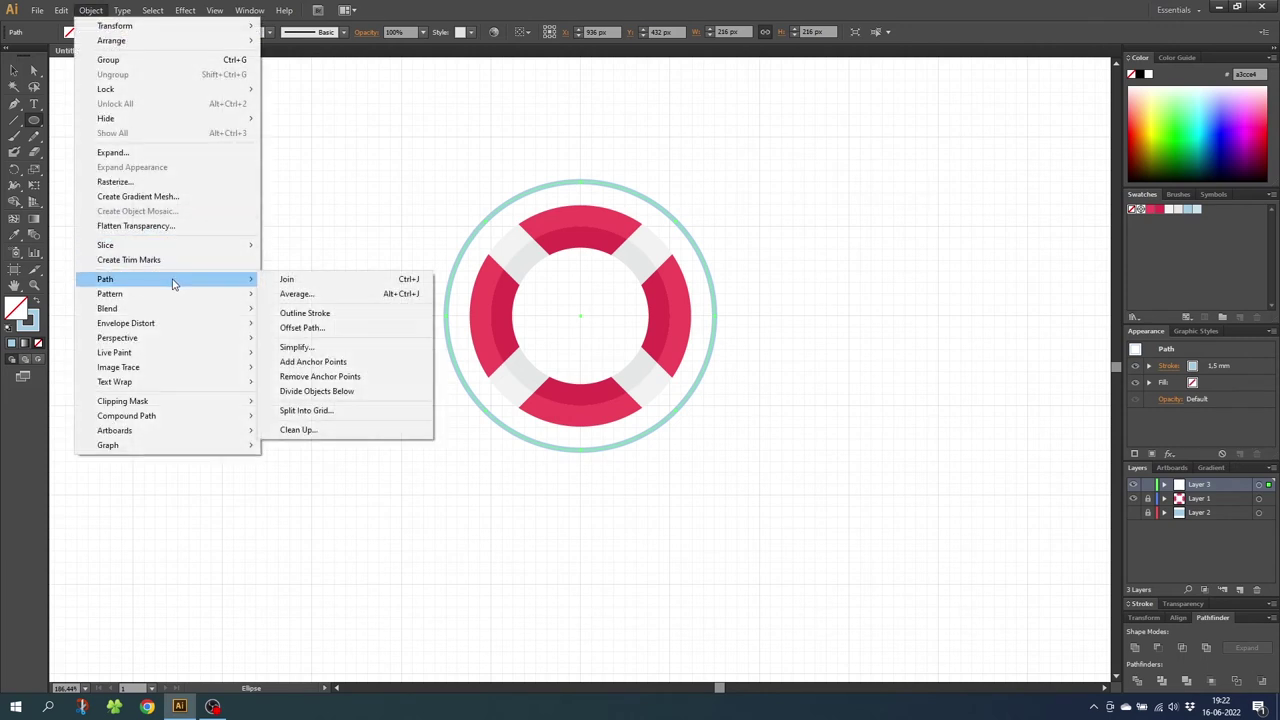
{"action": "left_click", "coordinate": [322, 363]}
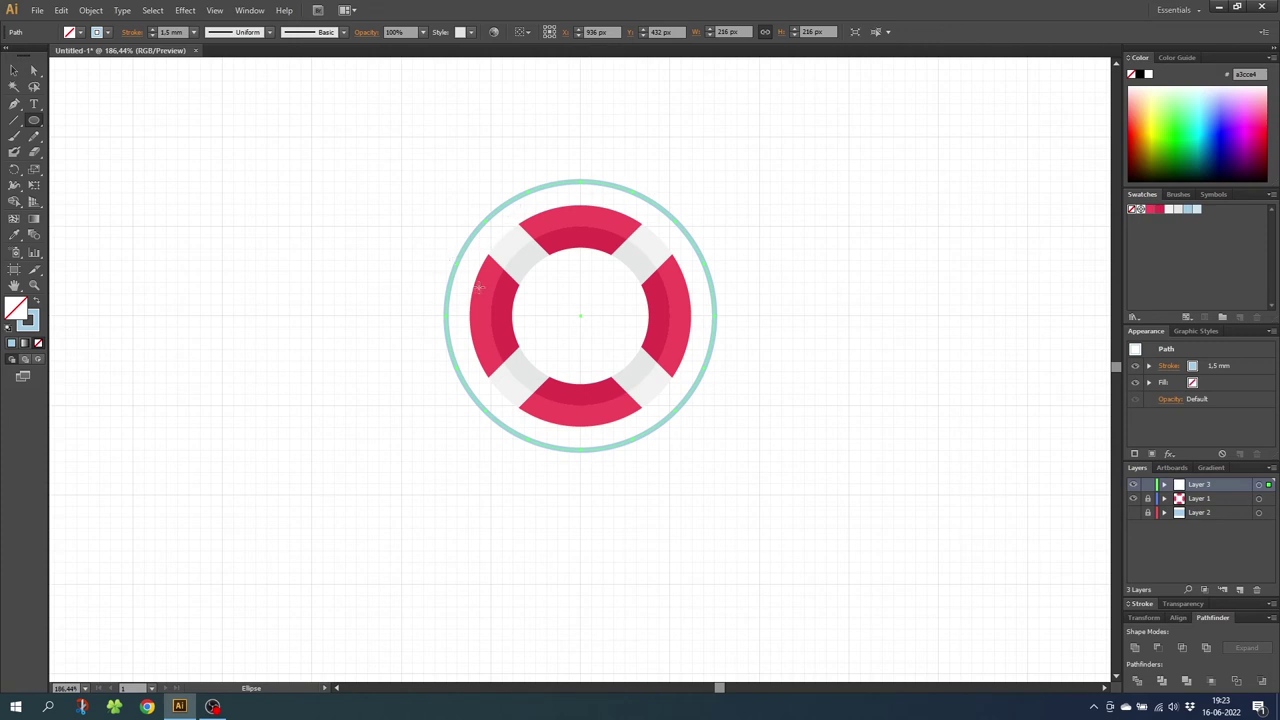
{"action": "left_click", "coordinate": [92, 11]}
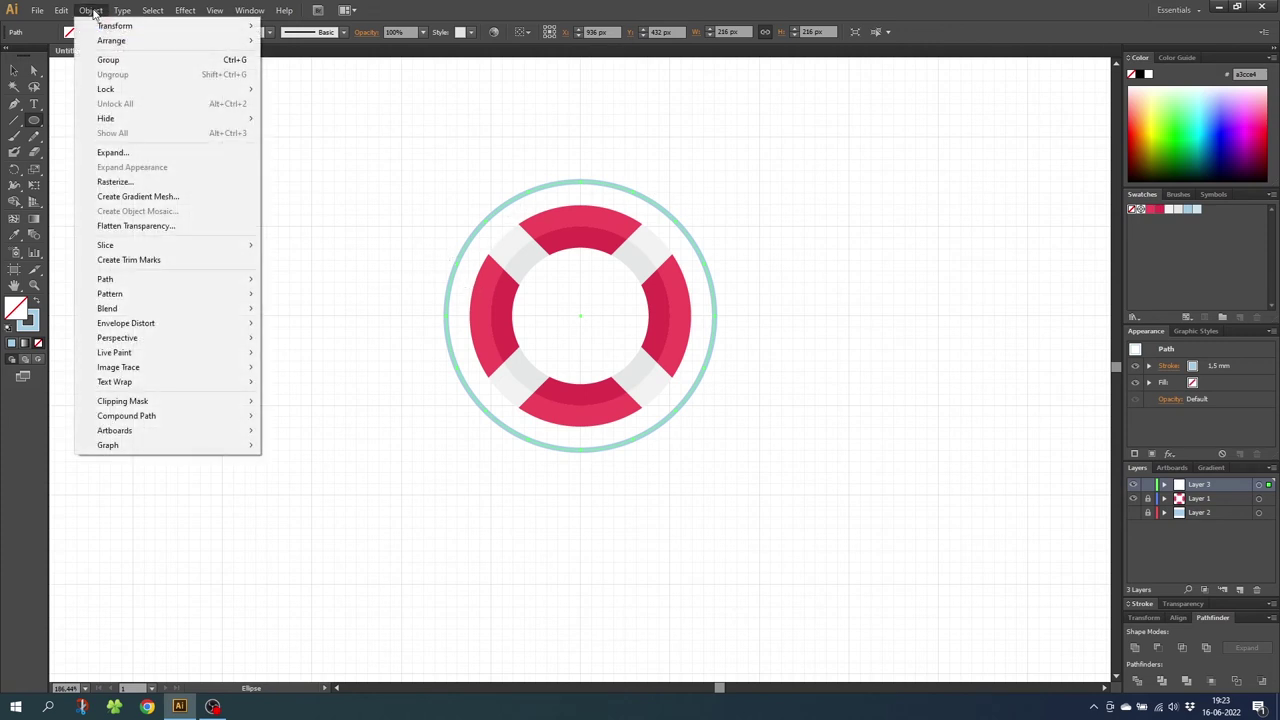
{"action": "mouse_move", "coordinate": [184, 287]}
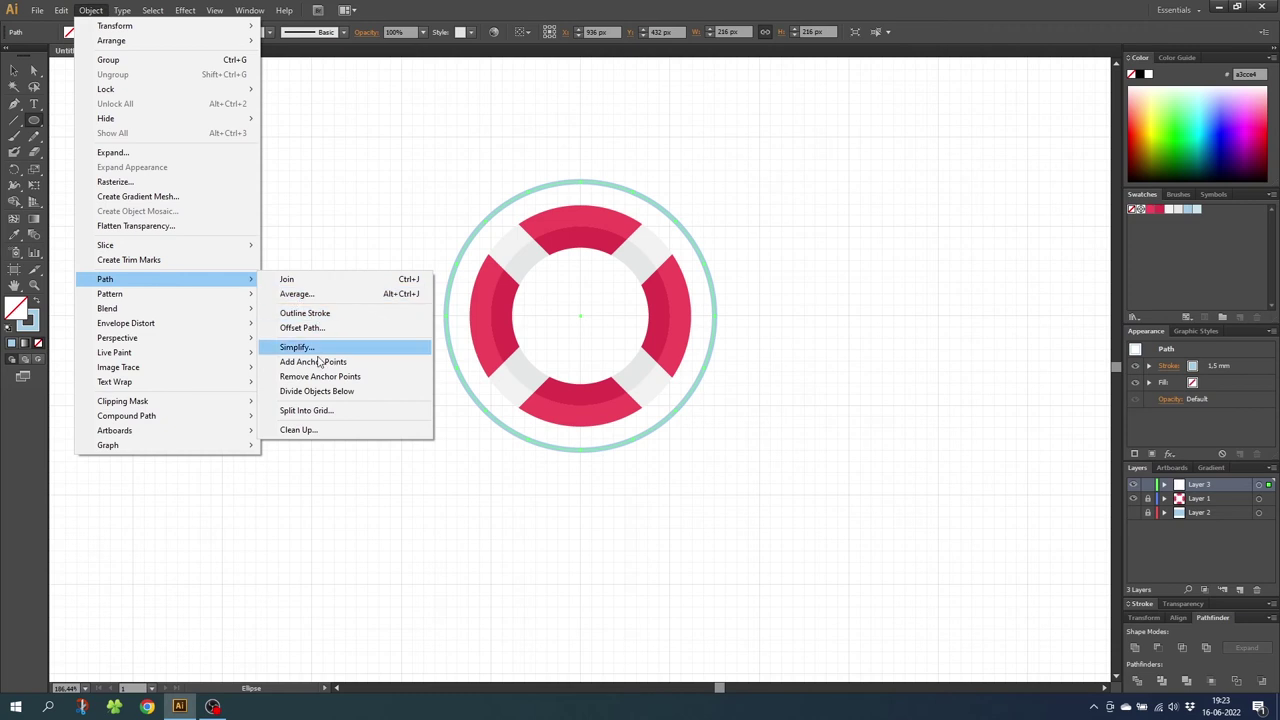
{"action": "left_click", "coordinate": [315, 364]}
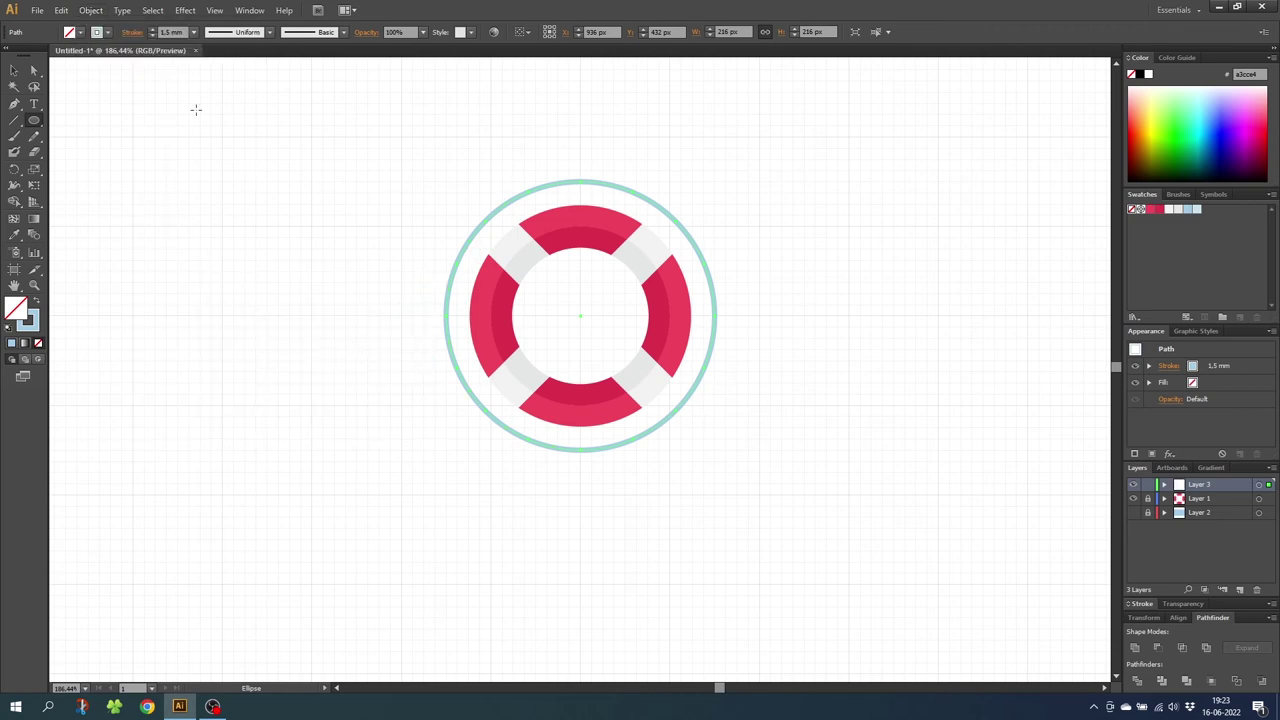
{"action": "left_click", "coordinate": [132, 32]}
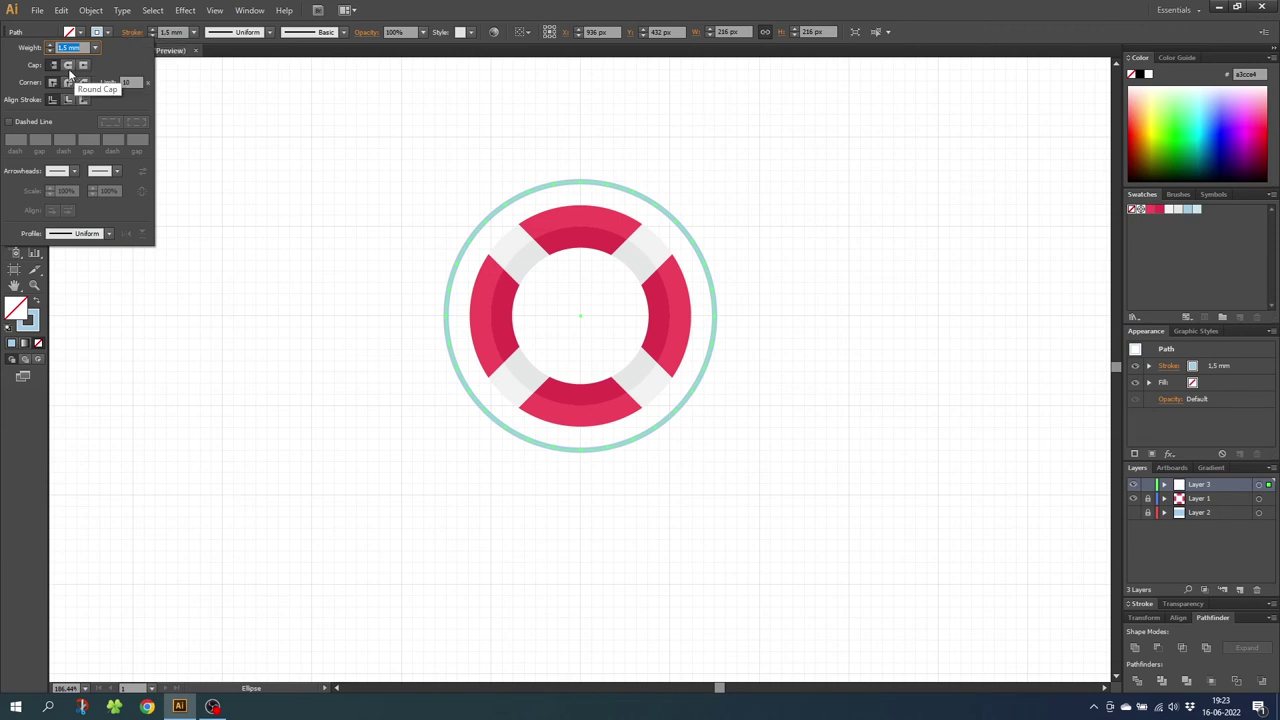
{"action": "left_click", "coordinate": [67, 66]}
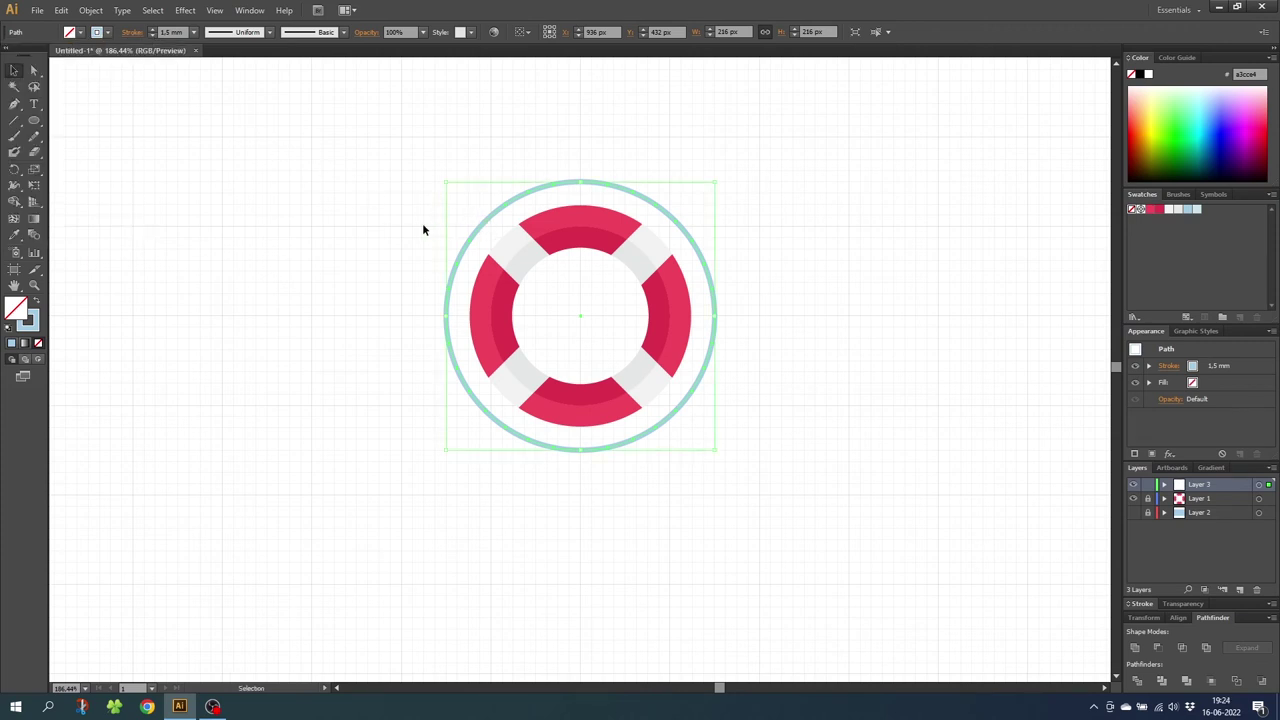
Paste a copy of the ring in front and enlarge it to 270 px around the lifebuoy.
{"action": "left_click", "coordinate": [60, 10]}
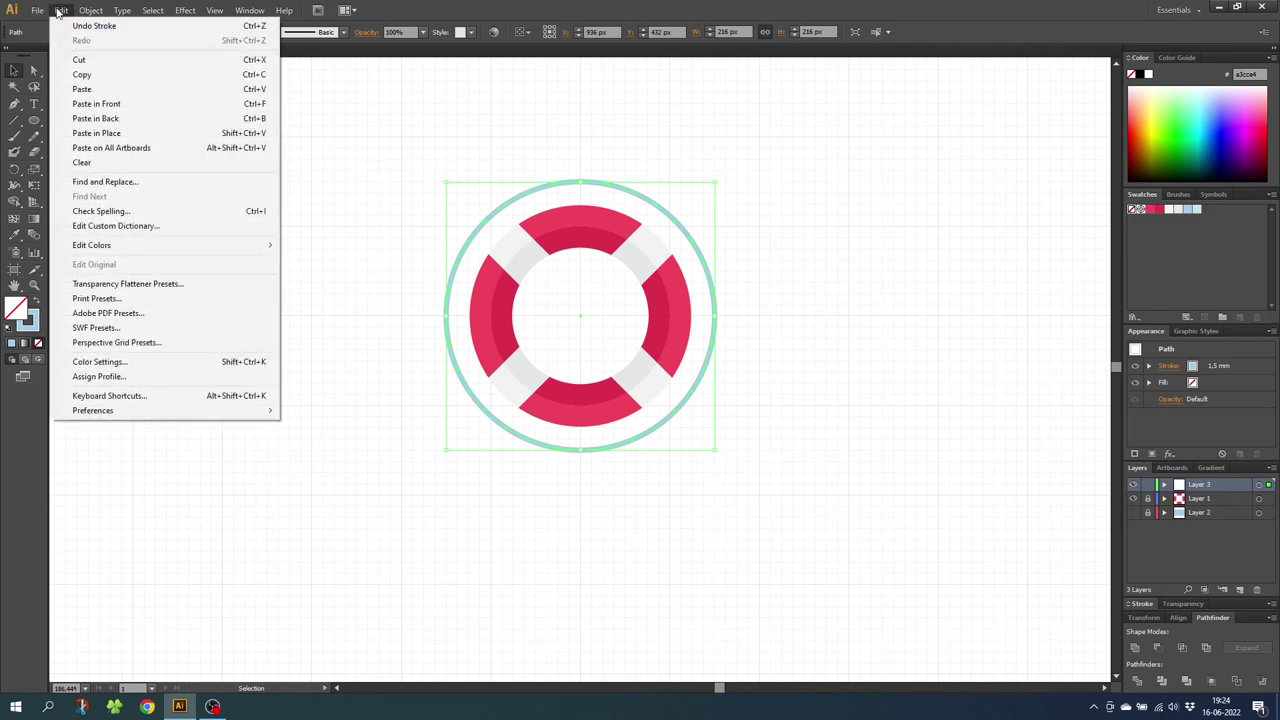
{"action": "left_click", "coordinate": [77, 73]}
{"action": "left_click", "coordinate": [61, 10]}
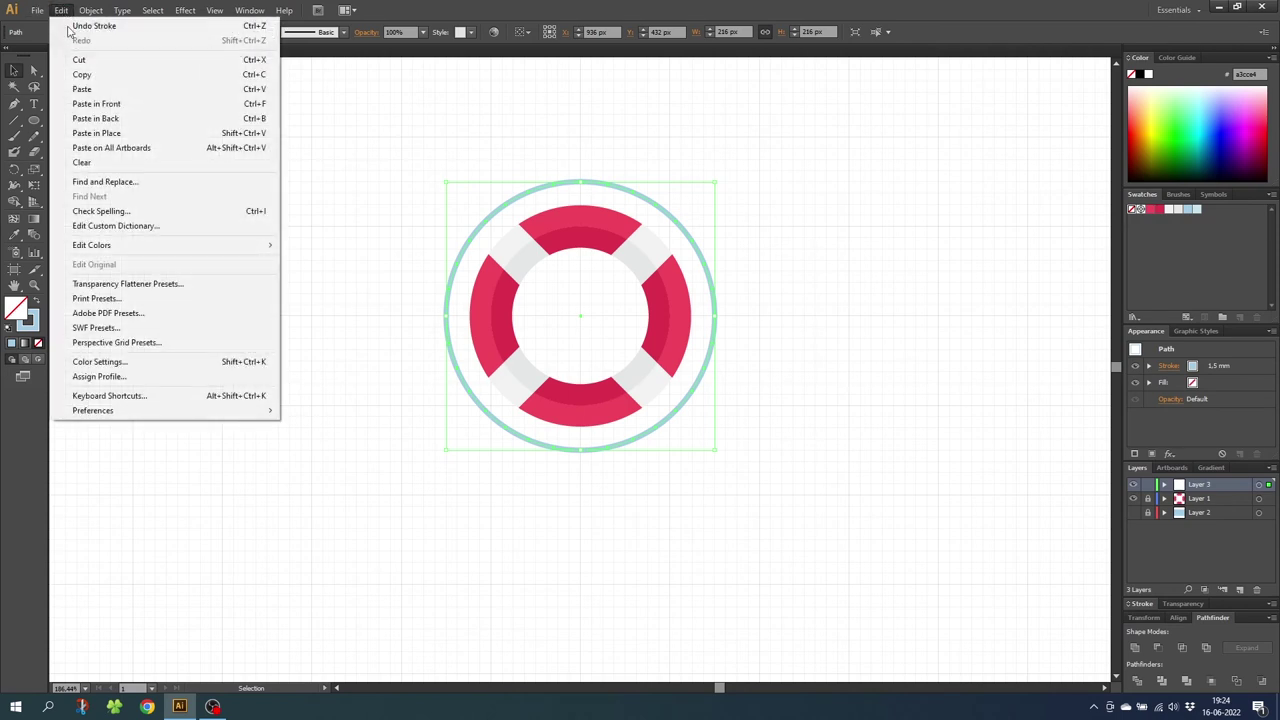
{"action": "left_click", "coordinate": [112, 104]}
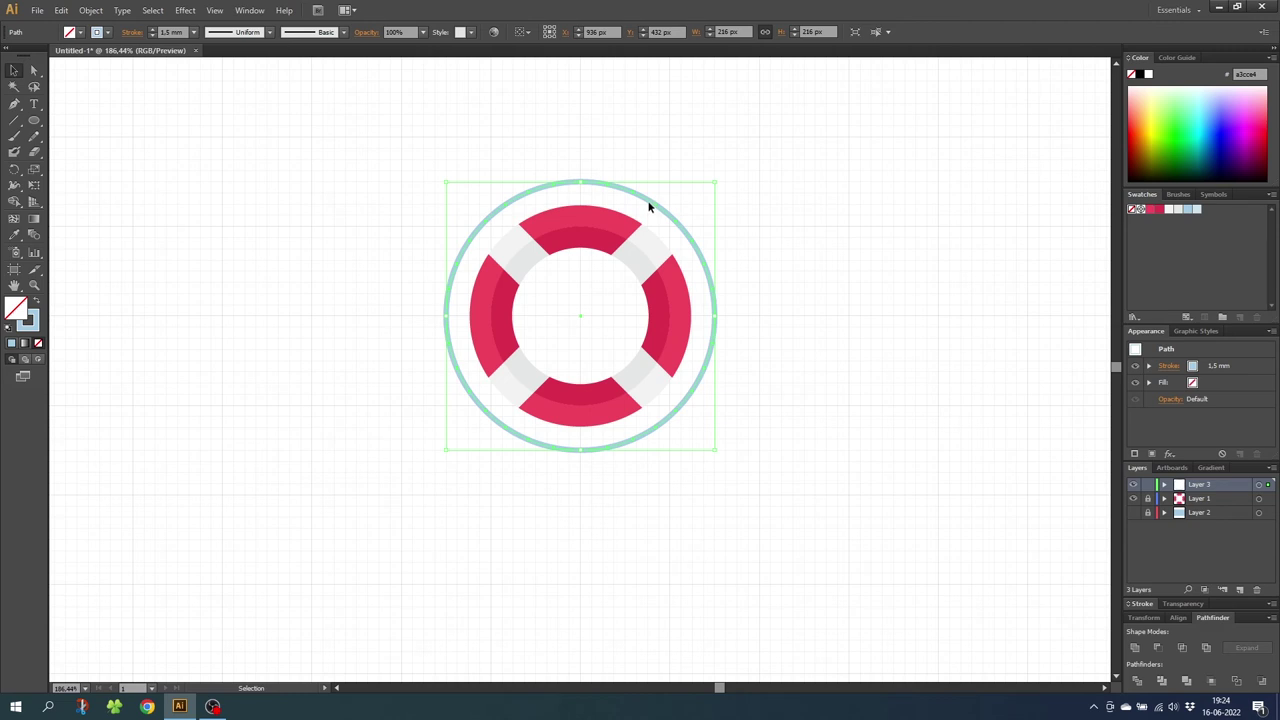
{"action": "left_click_drag", "start_coordinate": [646, 197], "coordinate": [695, 167]}
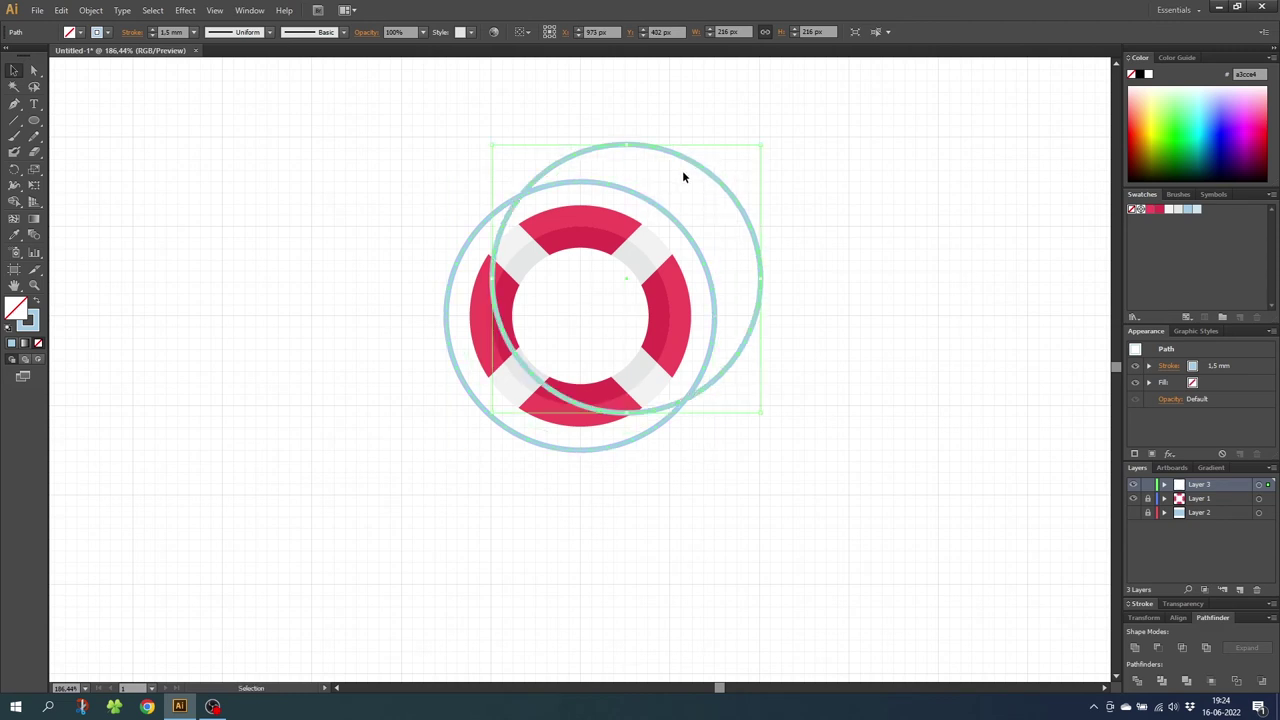
{"action": "key", "text": "ctrl+z"}
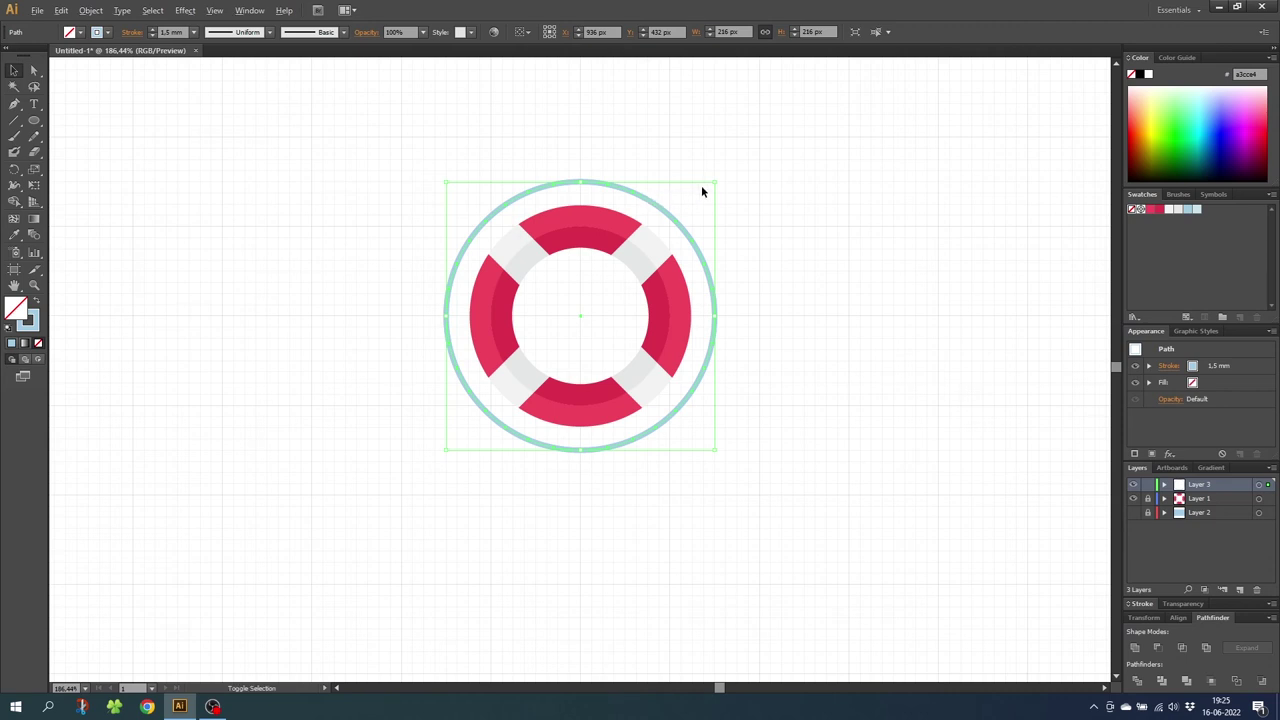
{"action": "left_click_drag", "start_coordinate": [714, 182], "coordinate": [754, 144]}
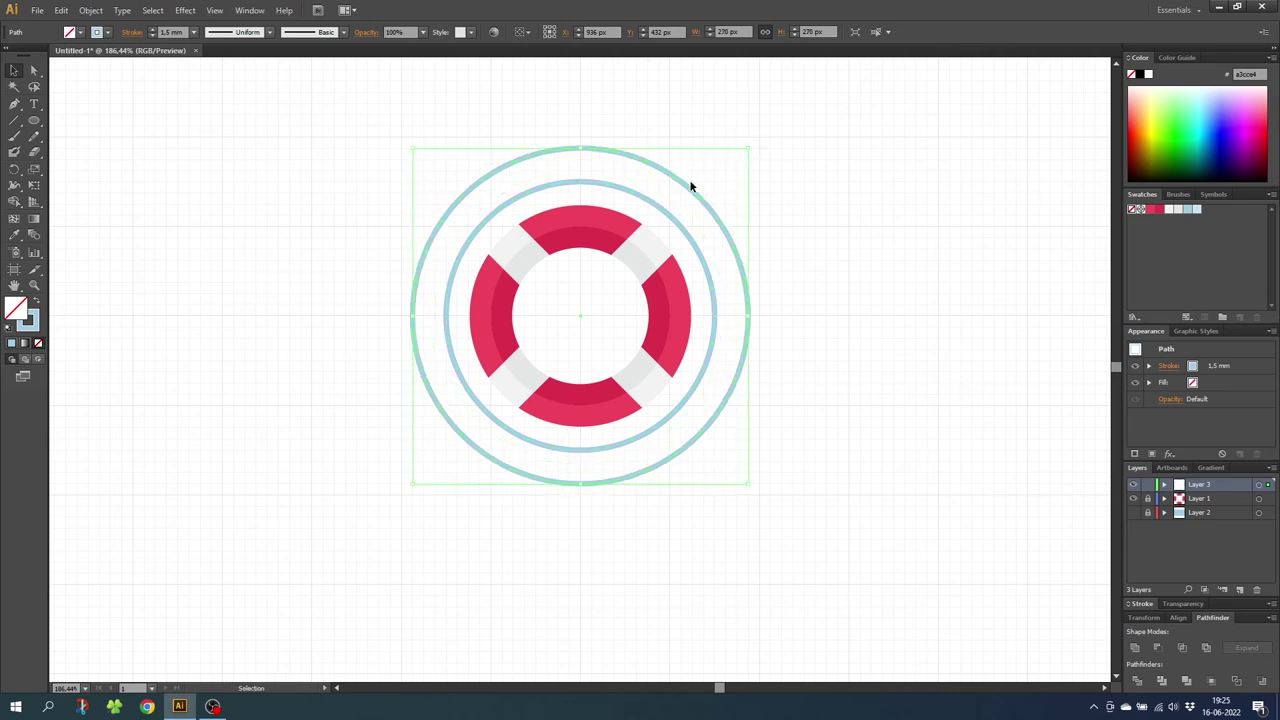
Paste another ring copy in front and shrink it to 72 px inside the centre hole.
{"action": "left_click", "coordinate": [61, 10]}
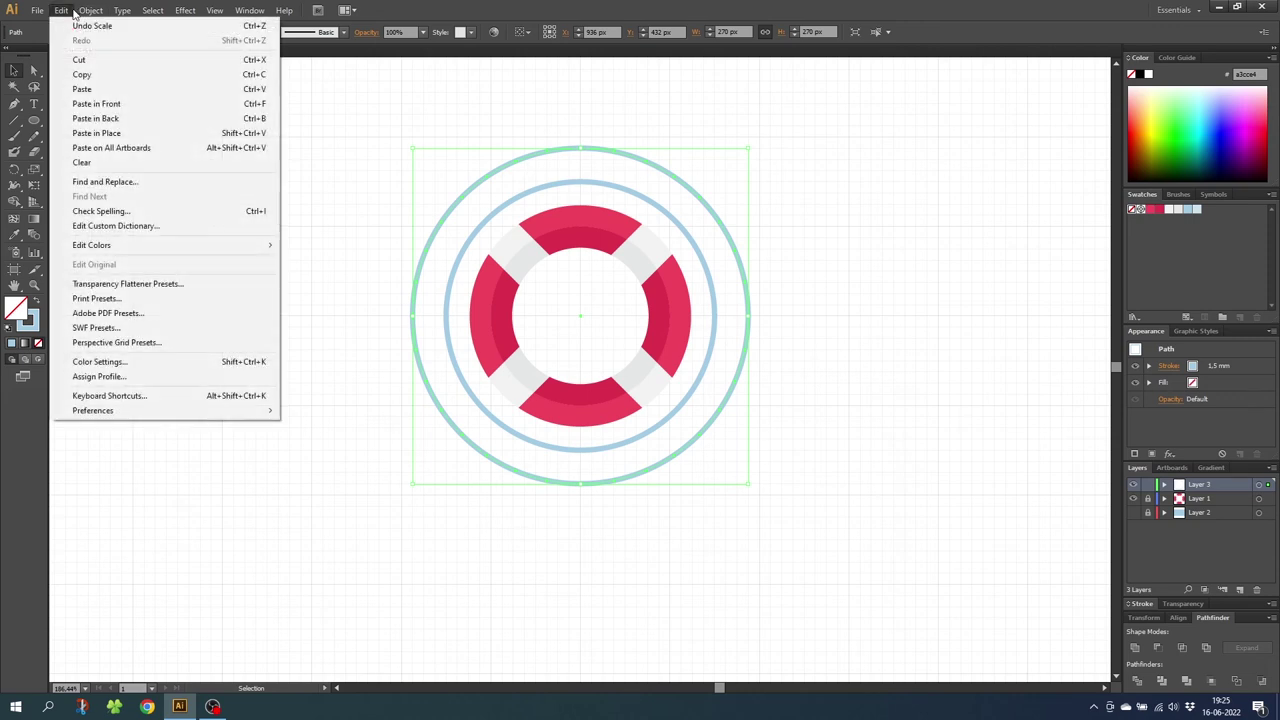
{"action": "left_click", "coordinate": [82, 72]}
{"action": "left_click", "coordinate": [60, 11]}
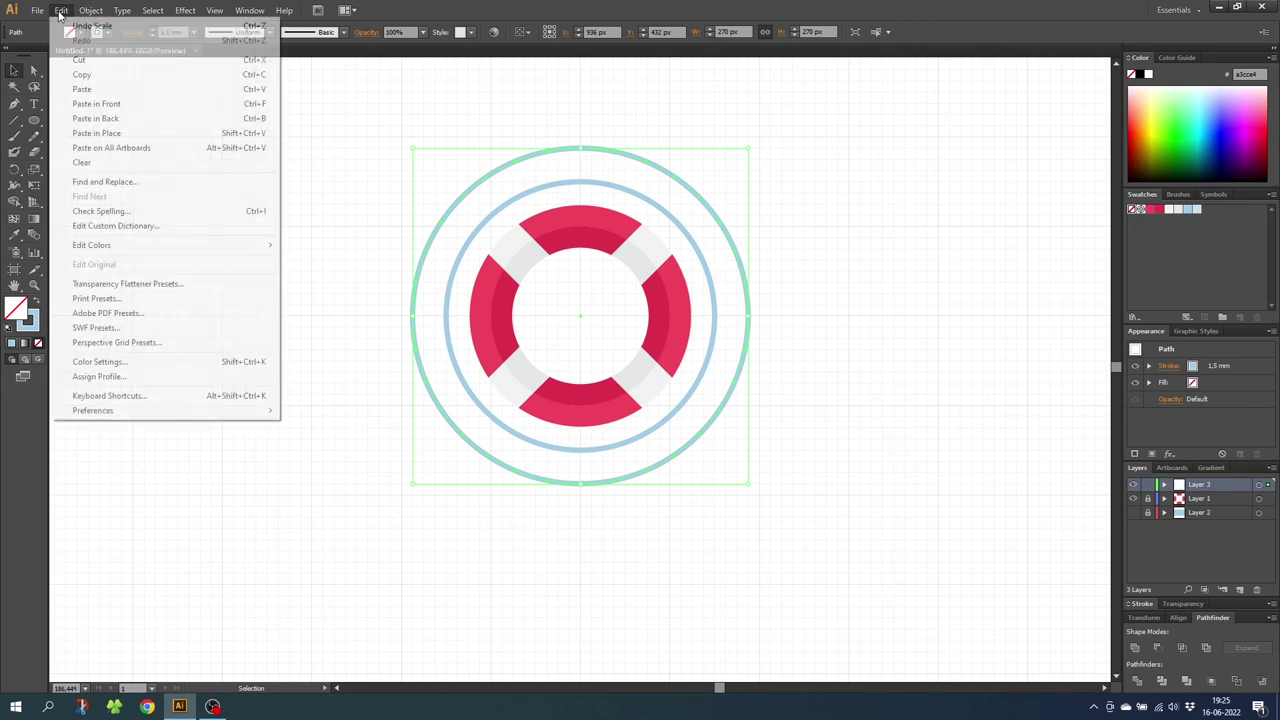
{"action": "left_click", "coordinate": [95, 104]}
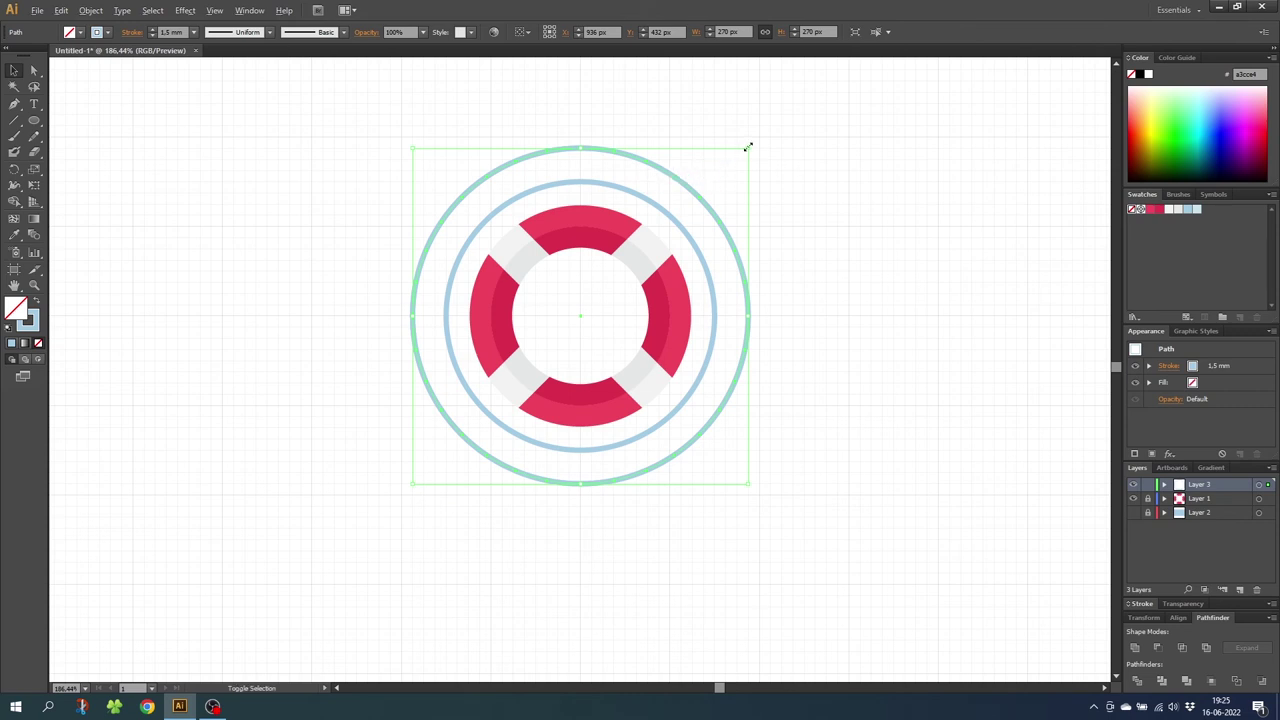
{"action": "left_click_drag", "start_coordinate": [748, 147], "coordinate": [631, 238]}
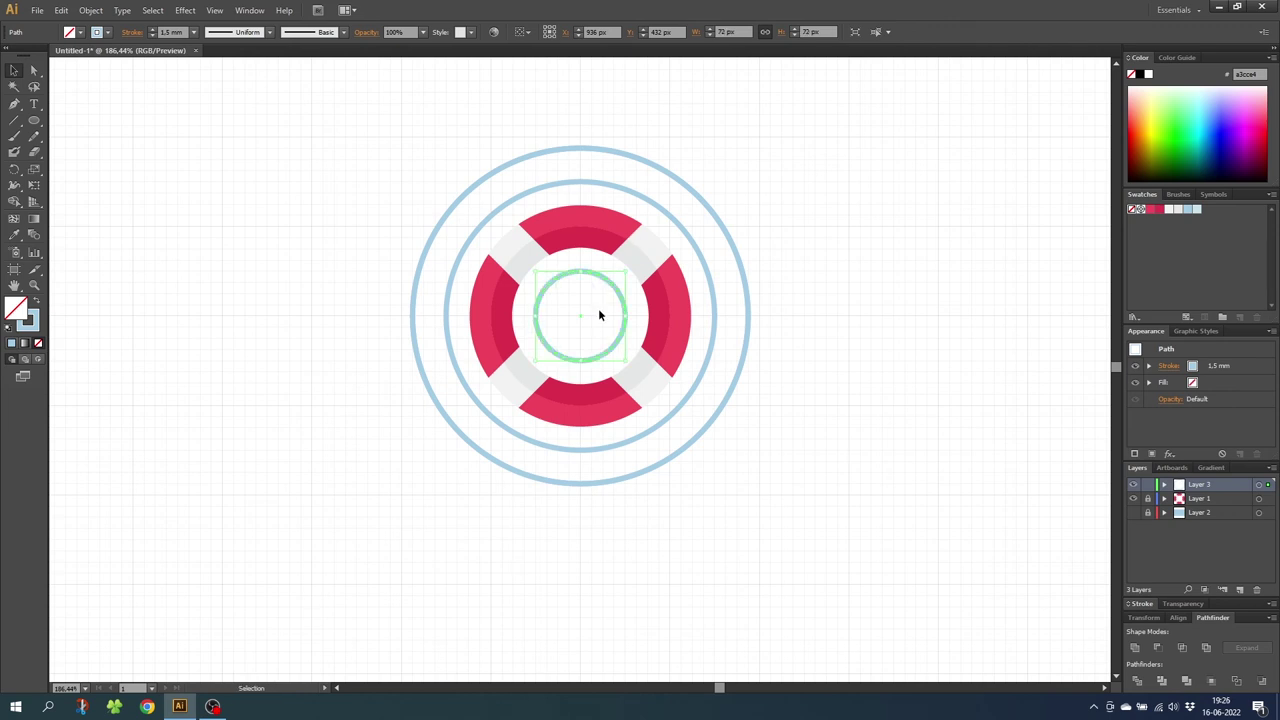
{"action": "left_click", "coordinate": [34, 70]}
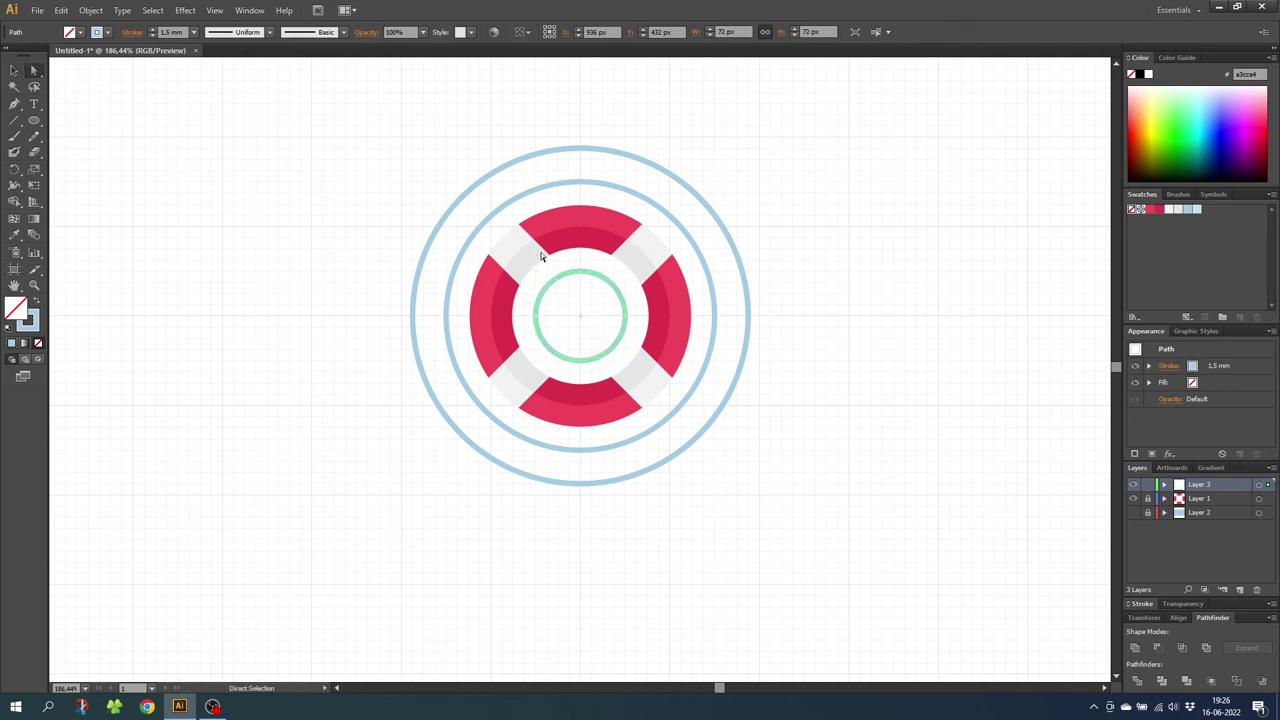
Delete segments of the small centre ring to open gaps in it.
{"action": "left_click_drag", "start_coordinate": [569, 268], "coordinate": [593, 288]}
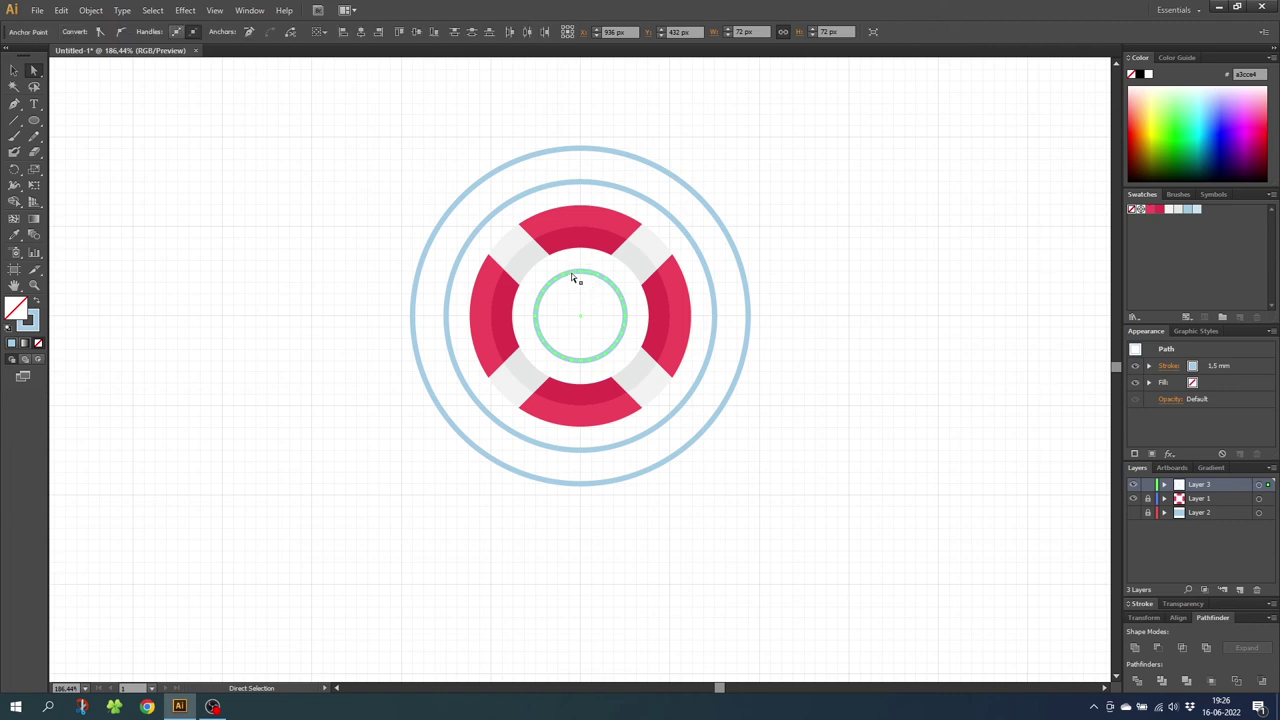
{"action": "key", "text": "Delete"}
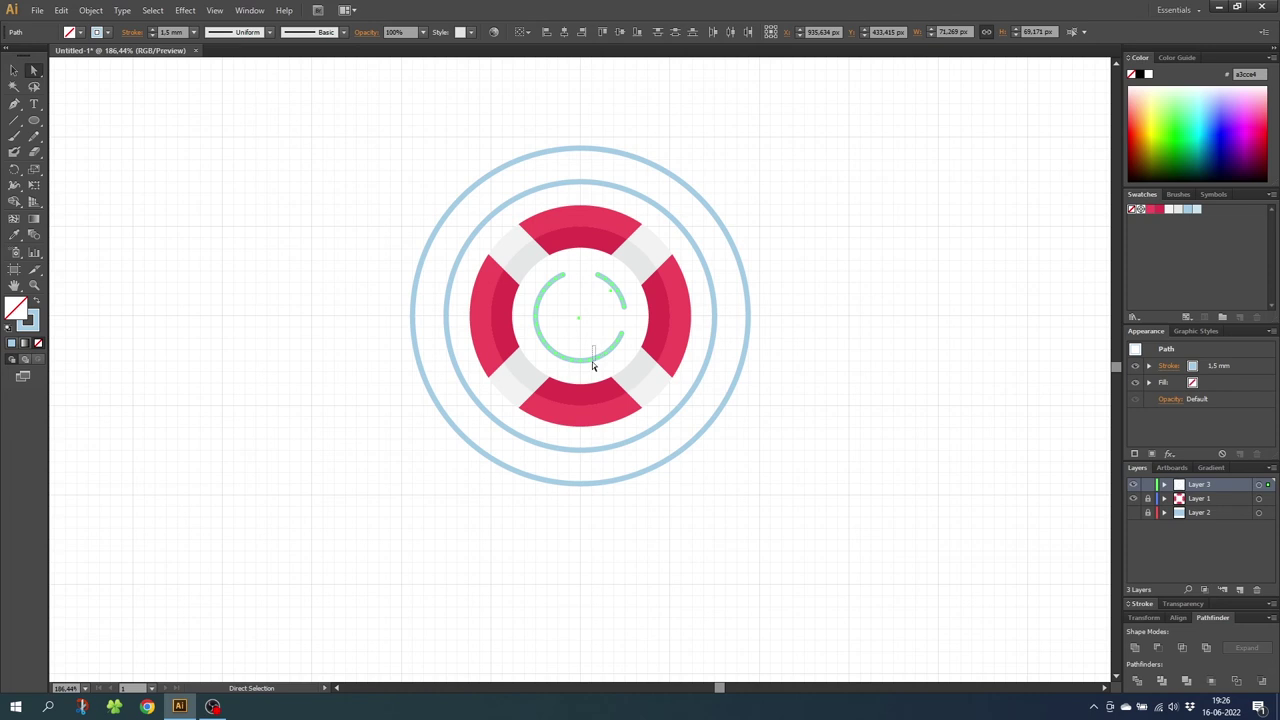
{"action": "key", "text": "Delete"}
Delete the outer ring's top, right, bottom and left segments to break it into arcs.
{"action": "left_click_drag", "start_coordinate": [561, 132], "coordinate": [606, 163]}
{"action": "key", "text": "Delete"}
{"action": "left_click_drag", "start_coordinate": [708, 208], "coordinate": [737, 263]}
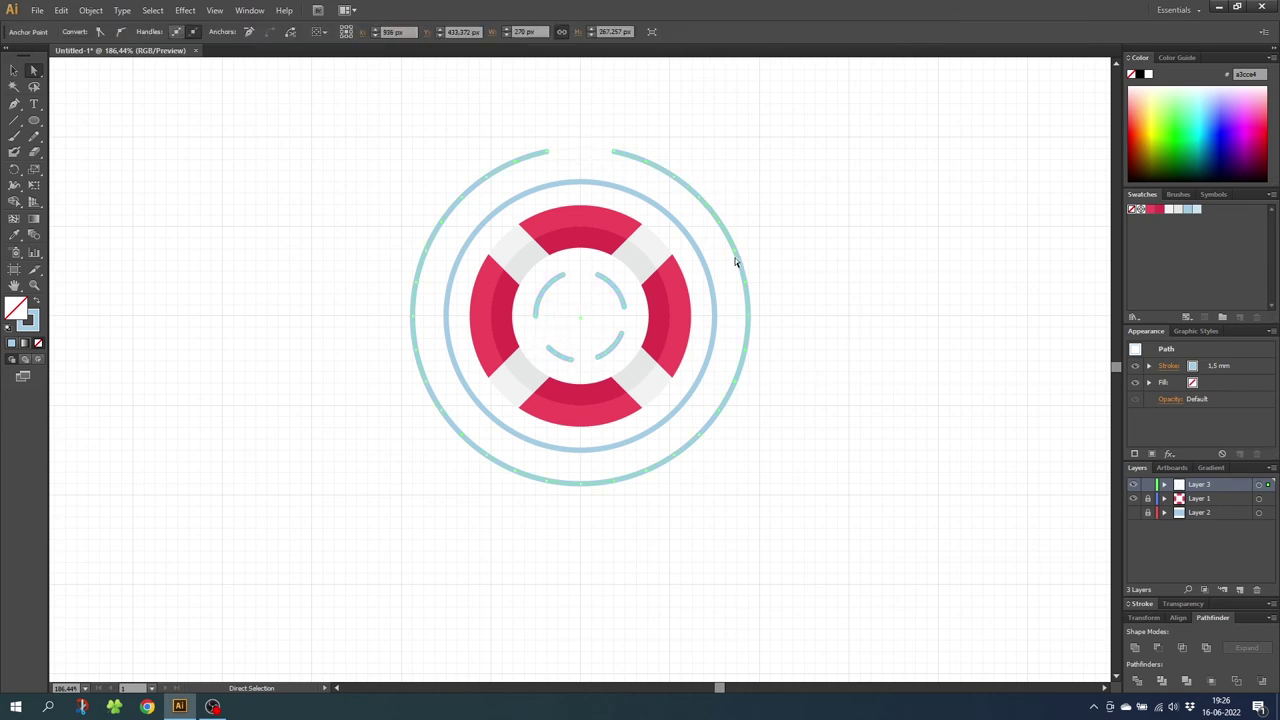
{"action": "key", "text": "Delete"}
{"action": "left_click", "coordinate": [720, 434]}
{"action": "key", "text": "Delete"}
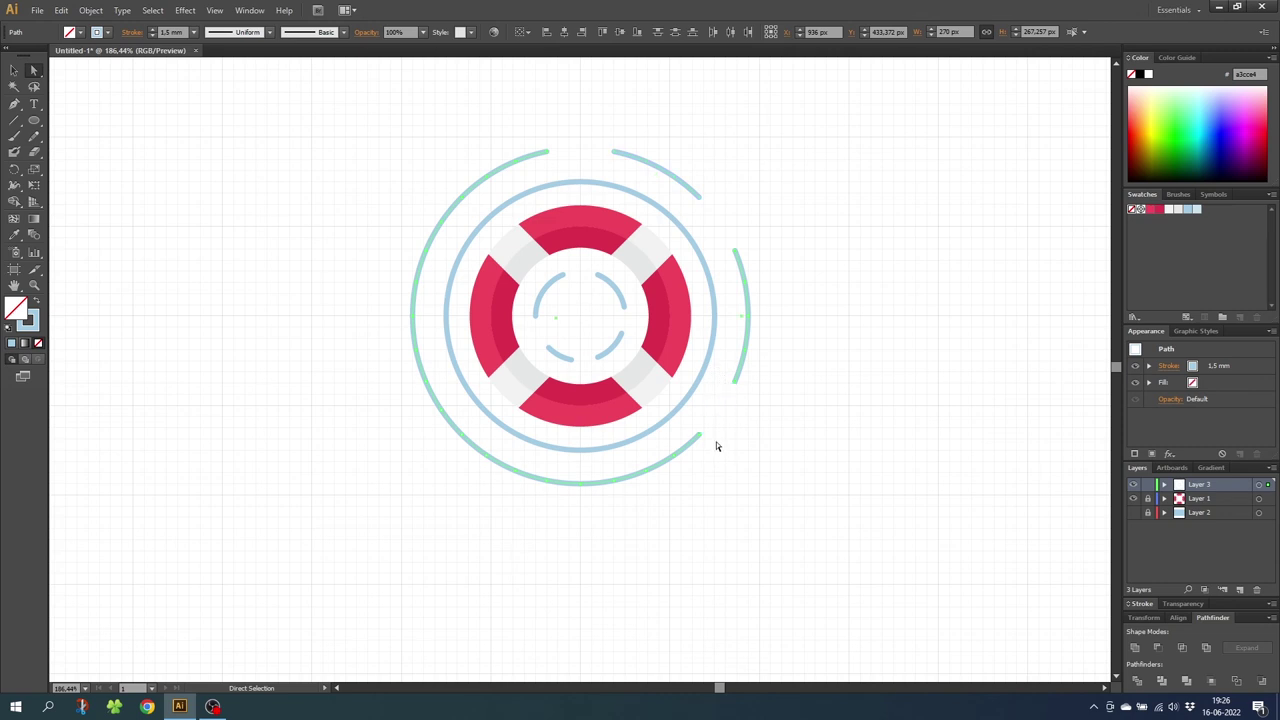
{"action": "left_click", "coordinate": [530, 476]}
{"action": "key", "text": "Delete"}
{"action": "left_click", "coordinate": [420, 392]}
{"action": "key", "text": "Delete"}
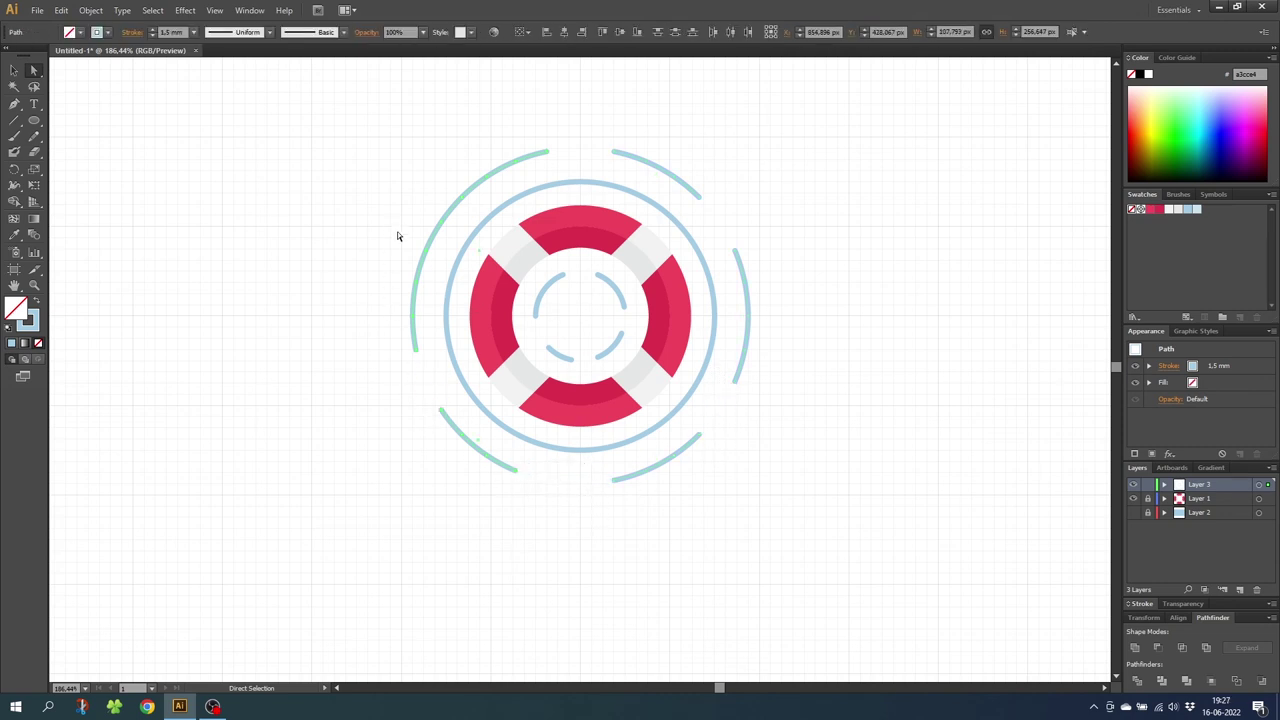
{"action": "left_click", "coordinate": [442, 226]}
{"action": "key", "text": "Delete"}
Cut gaps into the middle ring by deleting its upper, upper-right and lower-left segments.
{"action": "left_click", "coordinate": [503, 205]}
{"action": "key", "text": "Delete"}
{"action": "left_click_drag", "start_coordinate": [649, 210], "coordinate": [652, 214]}
{"action": "key", "text": "Delete"}
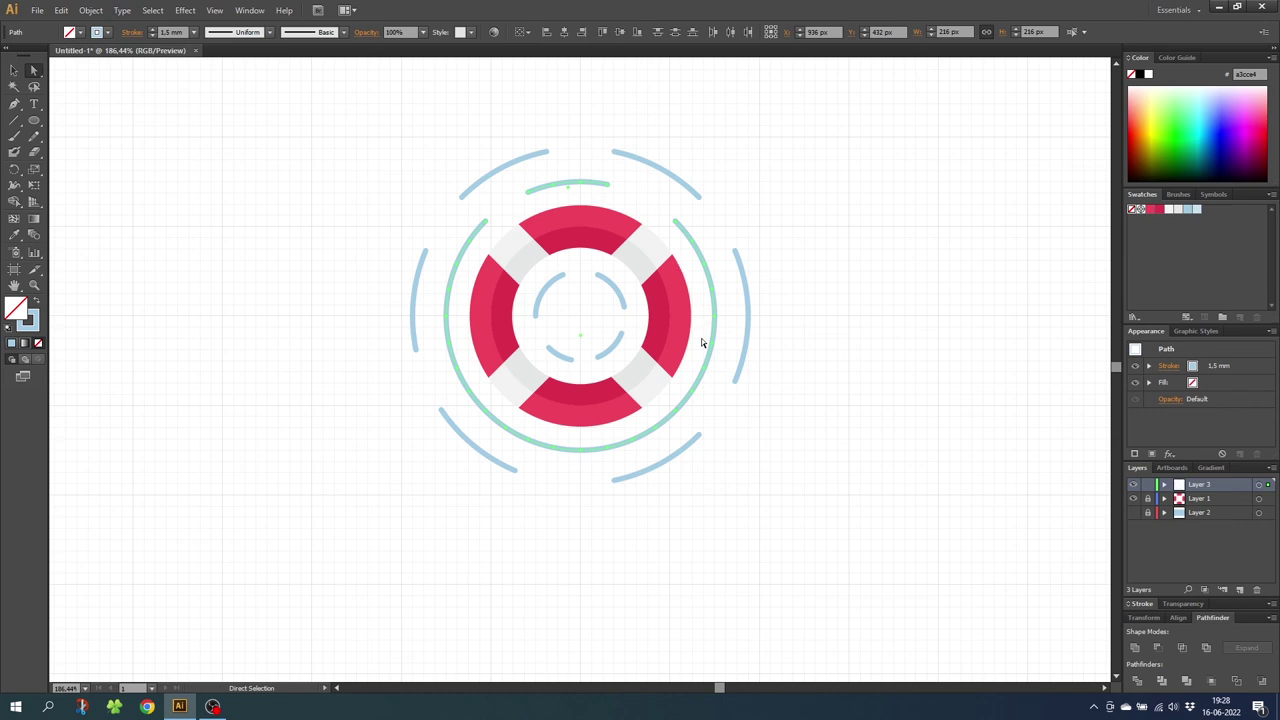
{"action": "left_click", "coordinate": [610, 484]}
{"action": "left_click", "coordinate": [464, 392]}
{"action": "key", "text": "Delete"}
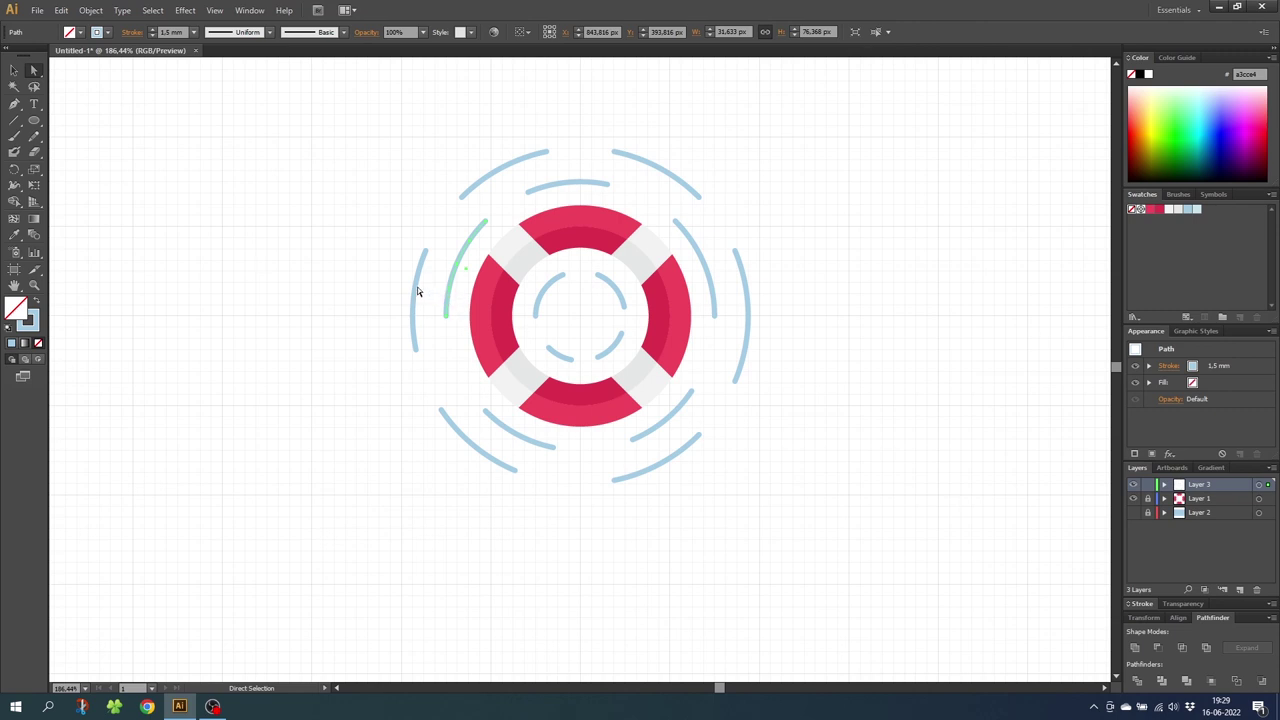
Turn off Snap to Grid and hide the grid.
{"action": "left_click", "coordinate": [214, 10]}
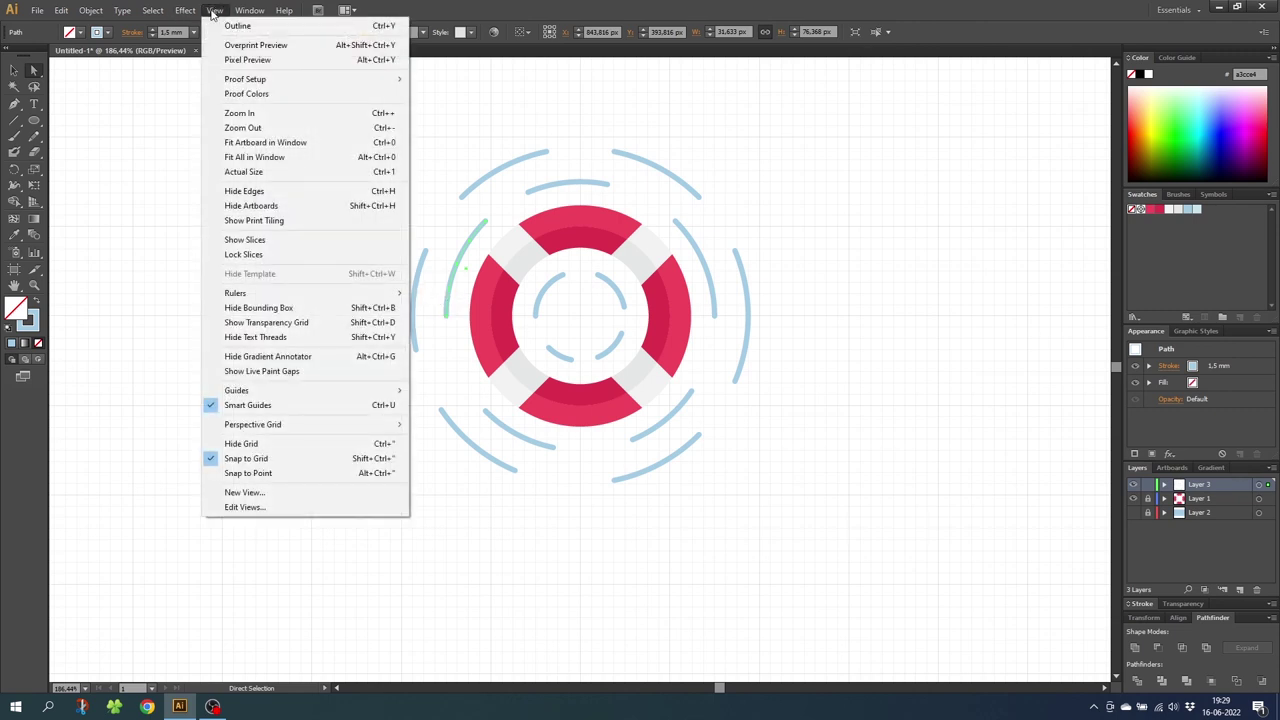
{"action": "left_click", "coordinate": [260, 459]}
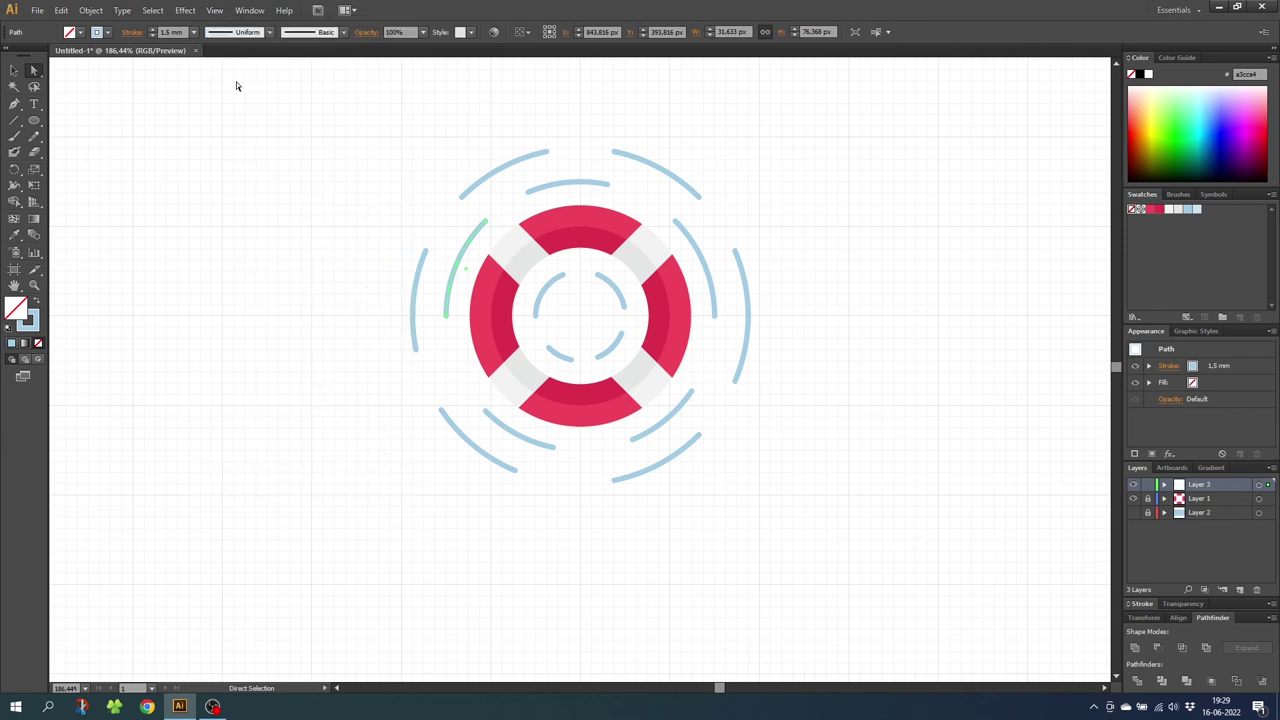
{"action": "left_click", "coordinate": [216, 11]}
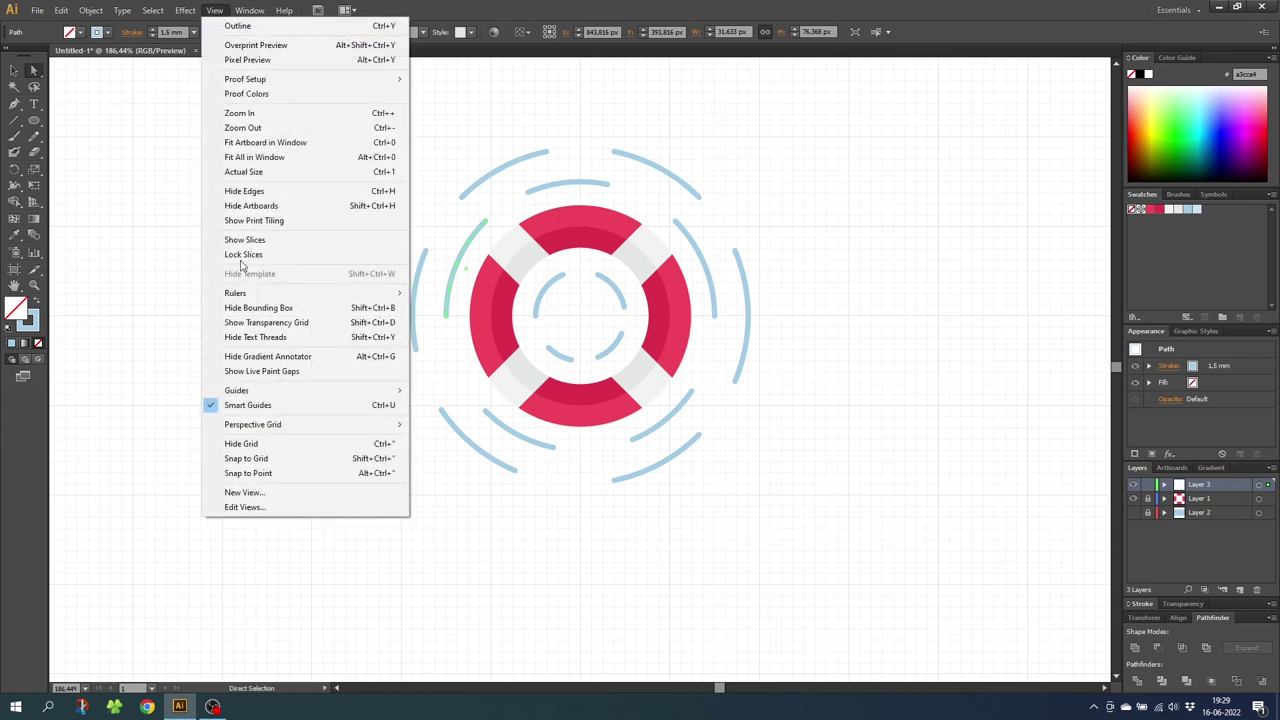
{"action": "left_click", "coordinate": [251, 444]}
{"action": "left_click", "coordinate": [14, 120]}
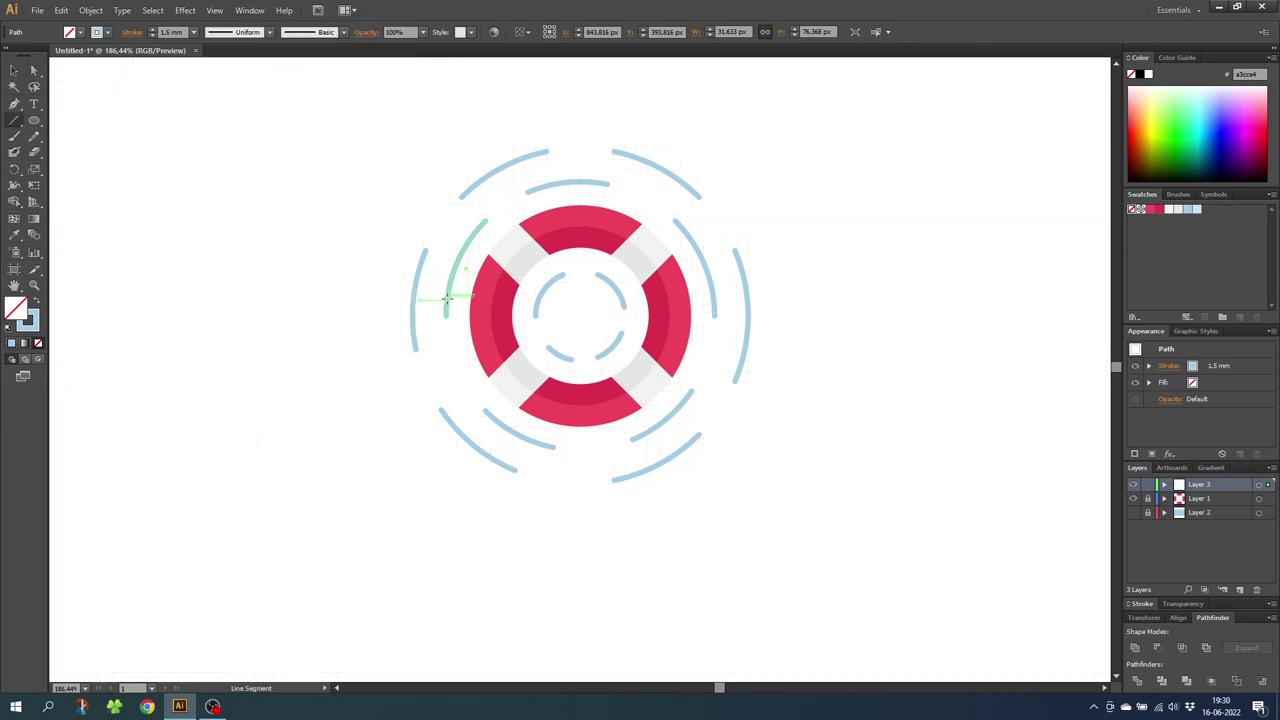
Draw three short ticks linking the middle and outer arcs at left, right and lower right.
{"action": "left_click_drag", "start_coordinate": [446, 297], "coordinate": [413, 296]}
{"action": "left_click_drag", "start_coordinate": [742, 270], "coordinate": [714, 283]}
{"action": "left_click_drag", "start_coordinate": [656, 429], "coordinate": [675, 453]}
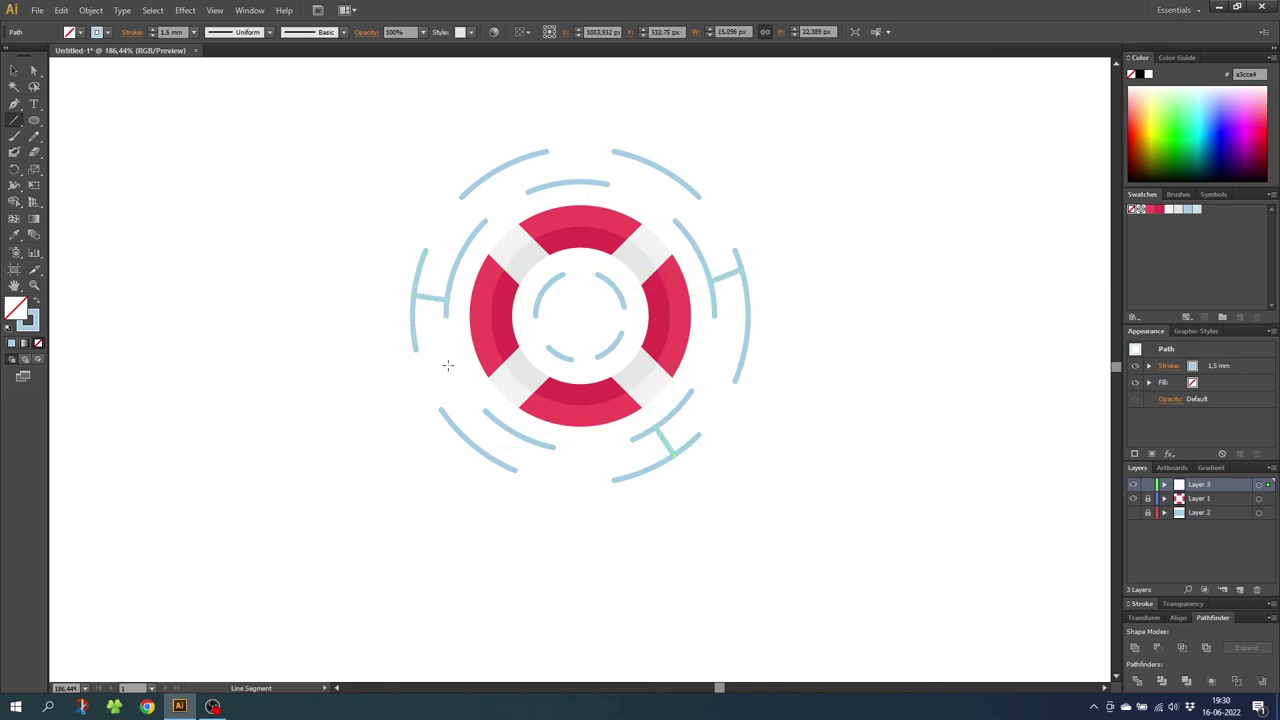
{"action": "left_click", "coordinate": [14, 70]}
{"action": "left_click_drag", "start_coordinate": [328, 124], "coordinate": [778, 496]}
Give all arcs and ticks a pale mint stroke and show the light blue background again.
{"action": "left_click", "coordinate": [37, 322]}
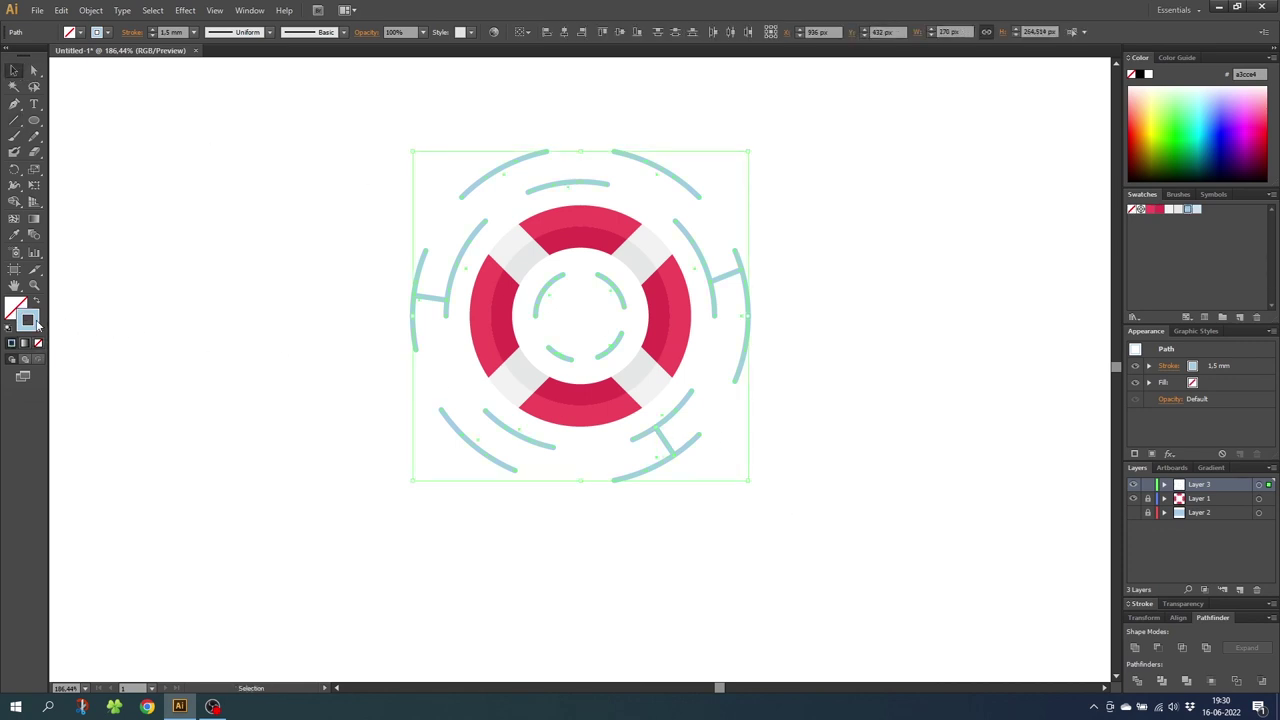
{"action": "left_click", "coordinate": [1198, 210]}
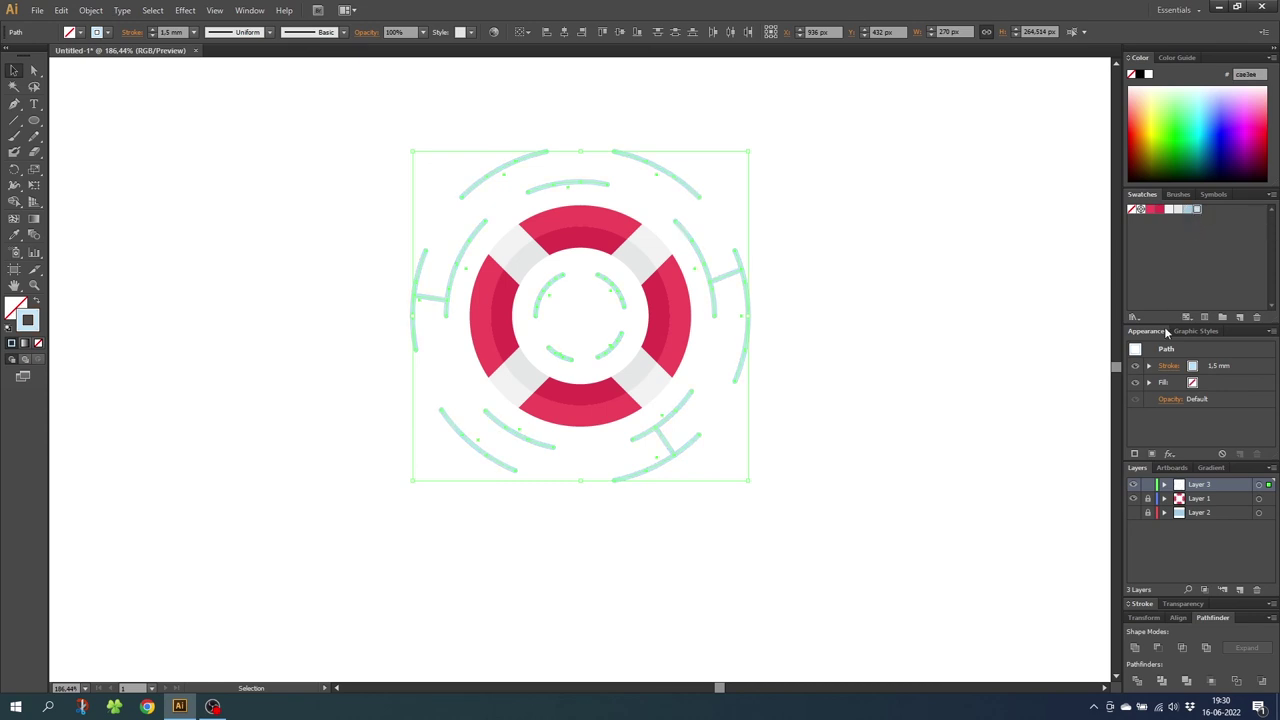
{"action": "left_click", "coordinate": [1133, 512]}
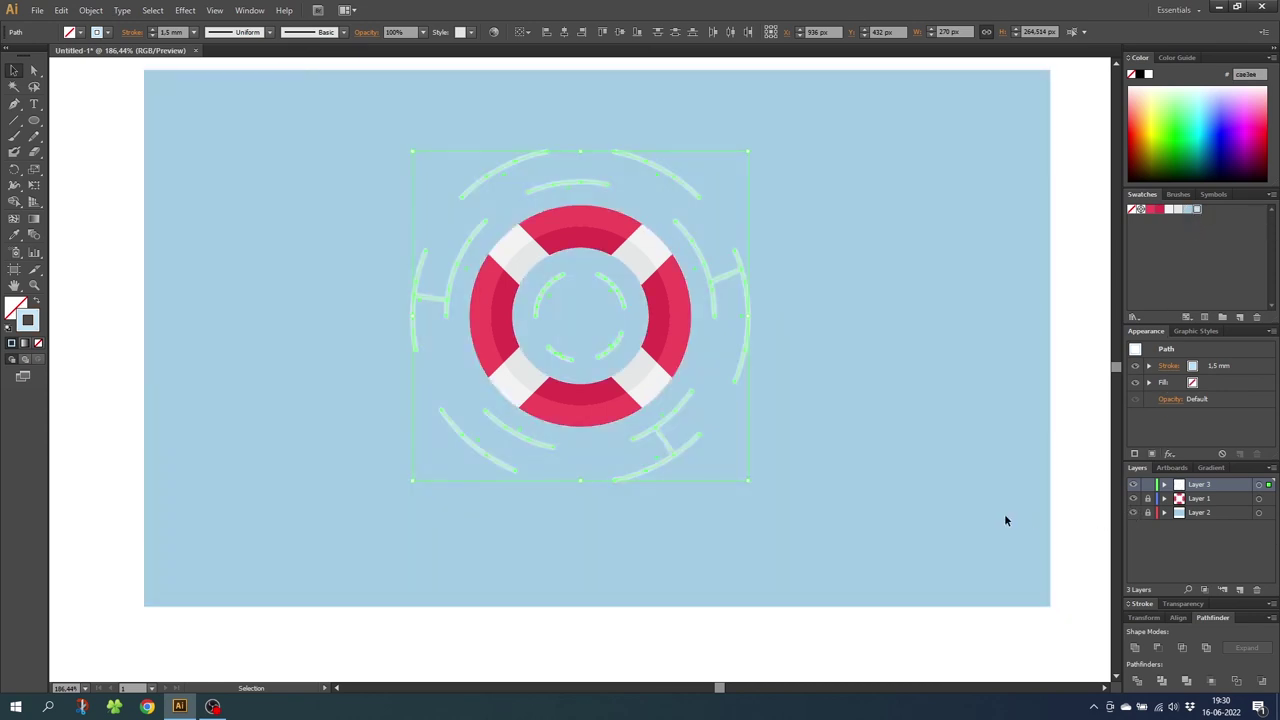
{"action": "left_click", "coordinate": [685, 628]}
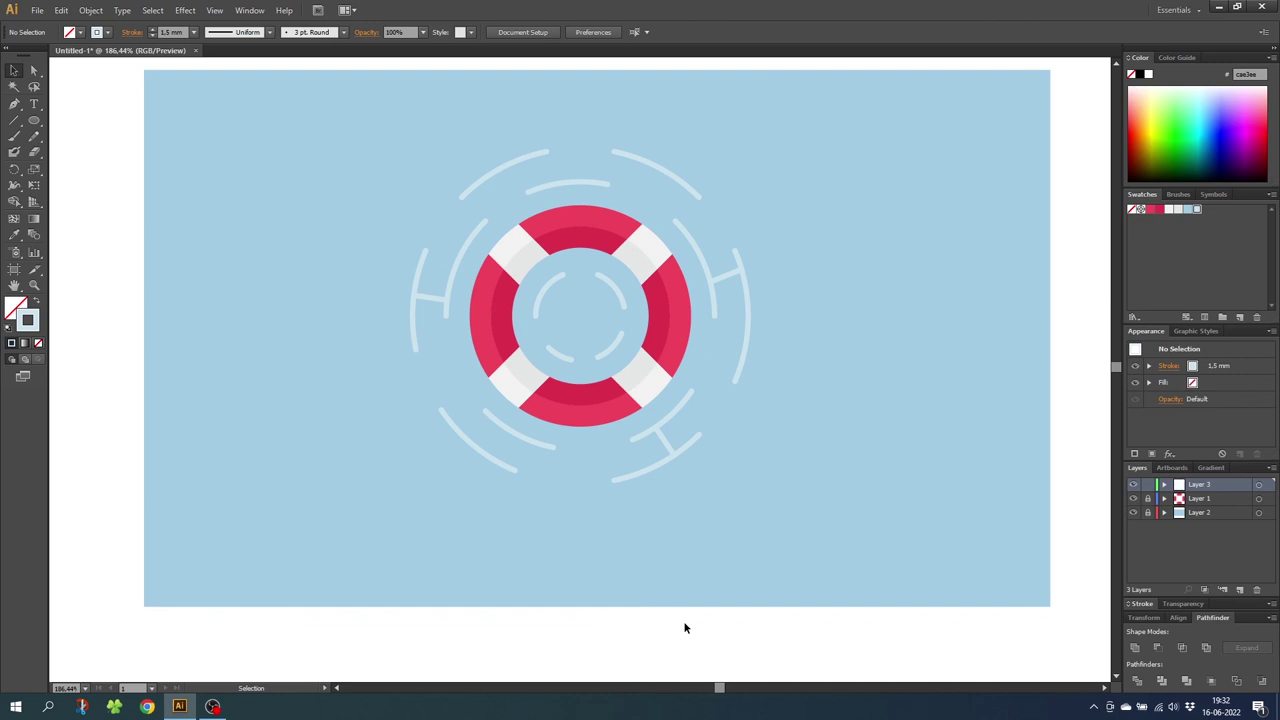